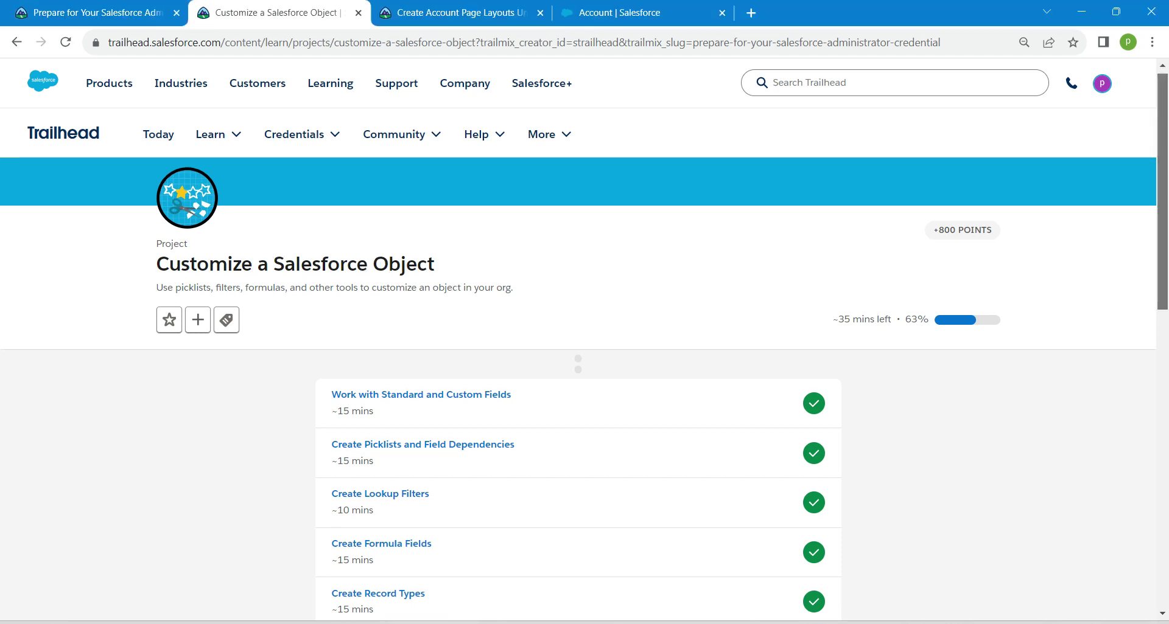
Switch to Salesforce Setup and open the list of page layouts for the Account object.
{"action": "scroll", "coordinate": [578, 365], "scroll_direction": "down", "scroll_amount": 6}
{"action": "scroll", "coordinate": [578, 365], "scroll_direction": "up", "scroll_amount": 6}
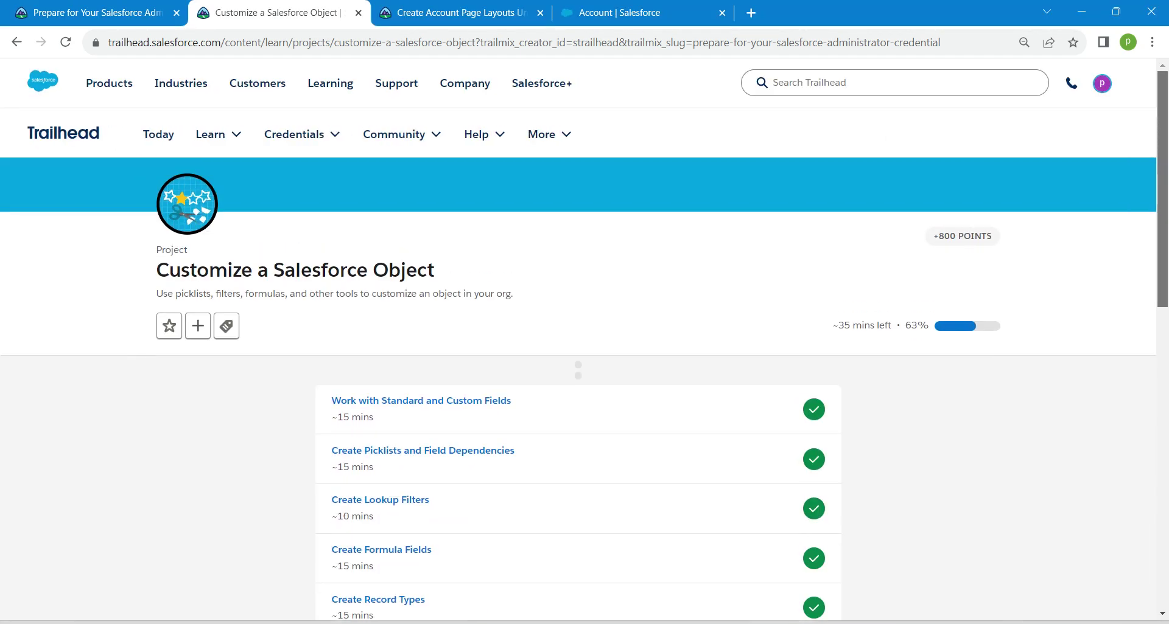
{"action": "left_click", "coordinate": [454, 12]}
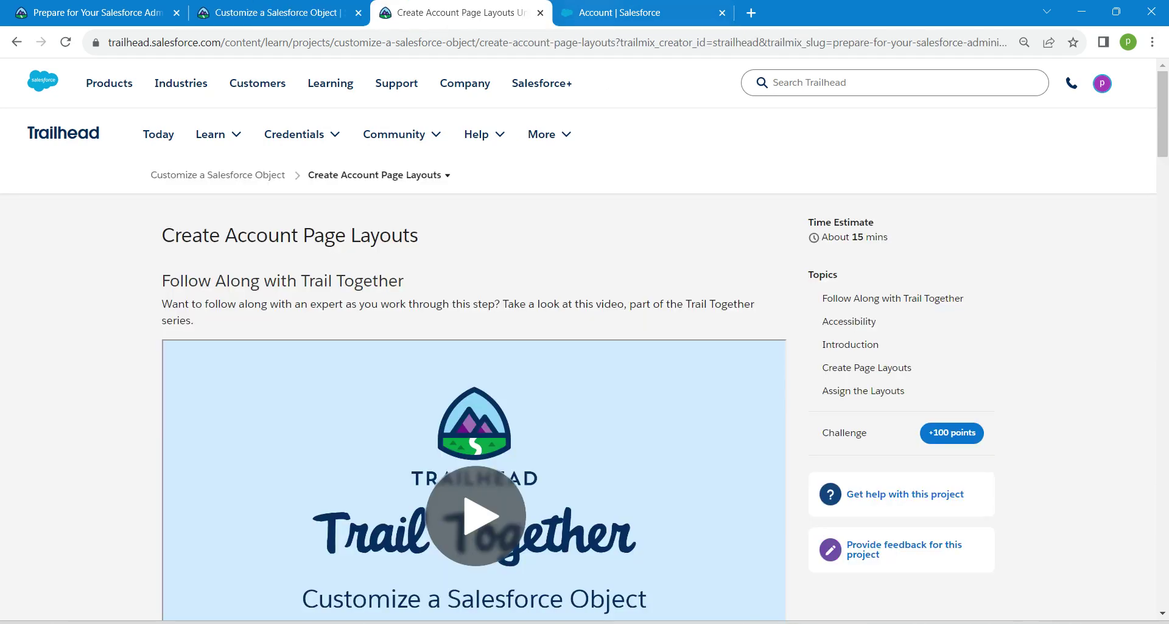
{"action": "left_click", "coordinate": [619, 13]}
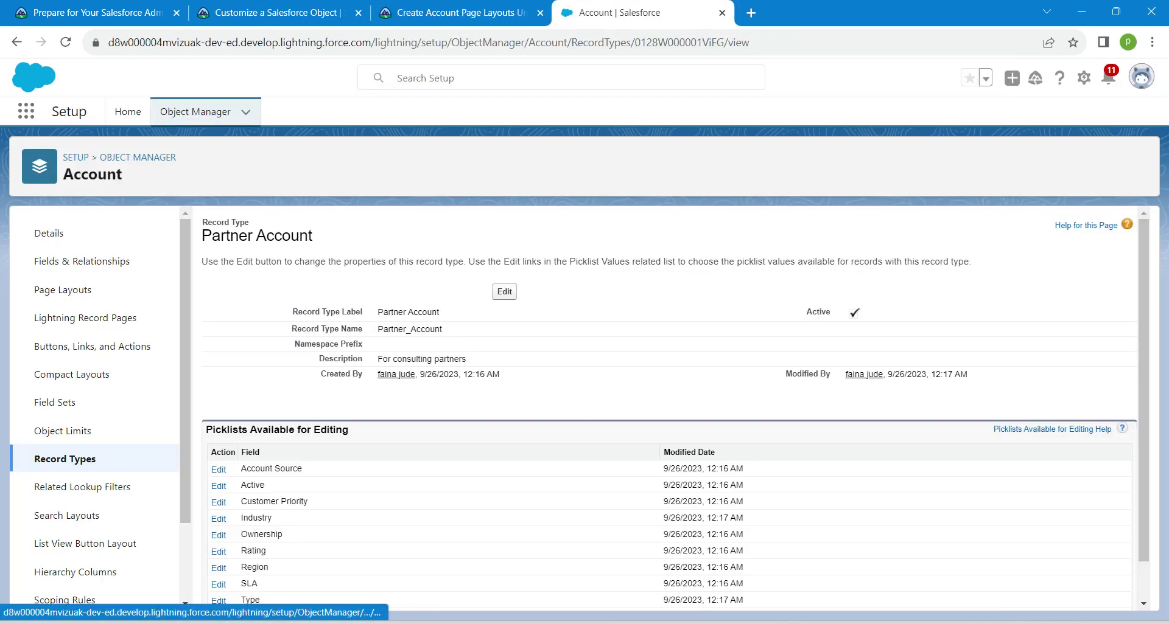
{"action": "left_click", "coordinate": [195, 111]}
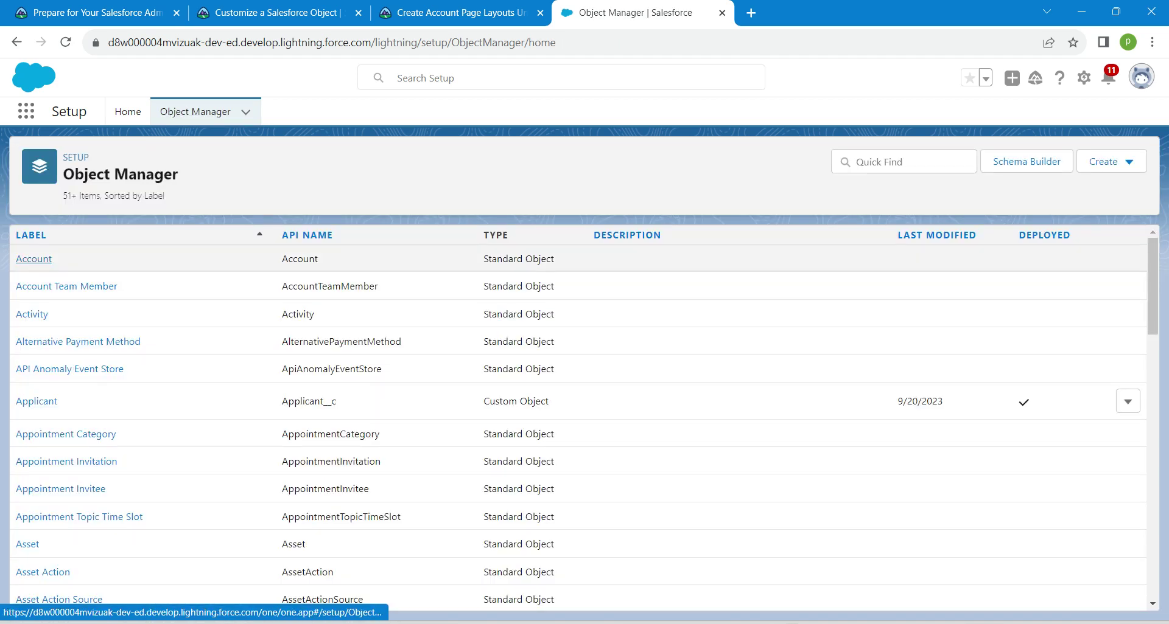
{"action": "left_click", "coordinate": [34, 258]}
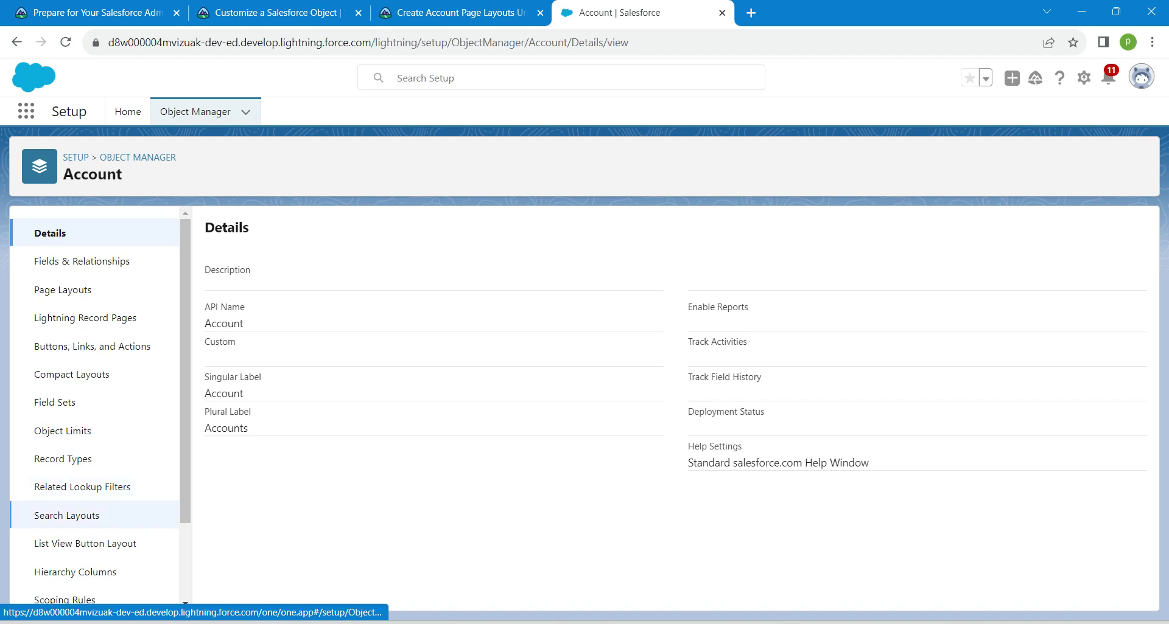
{"action": "left_click", "coordinate": [64, 289]}
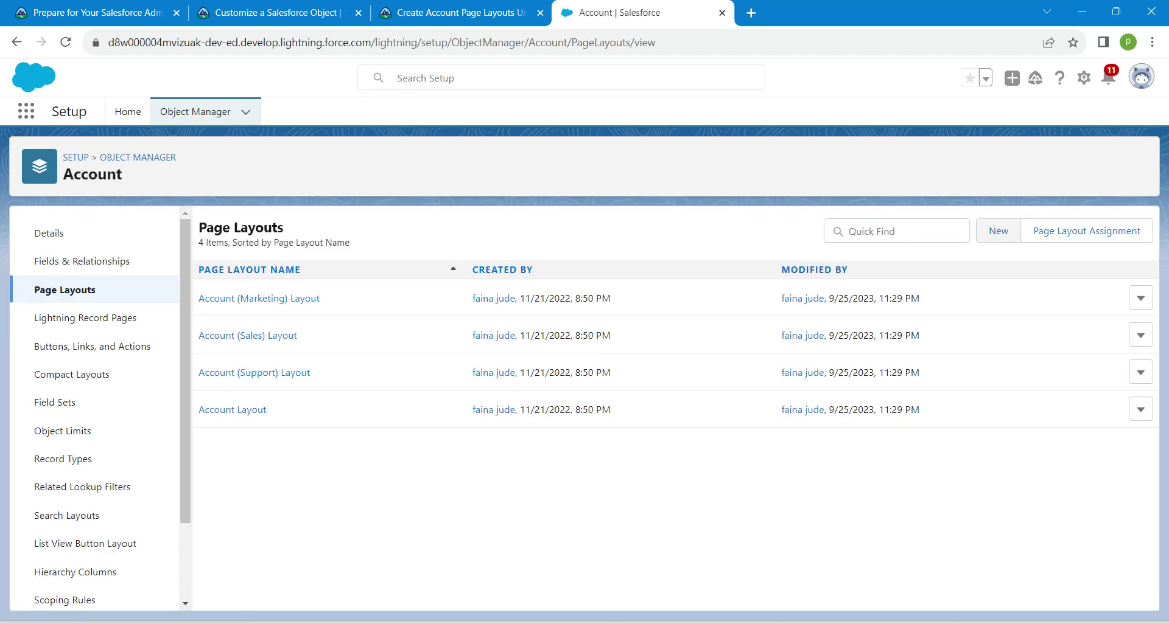
Start a new Account page layout based on the existing Account Layout.
{"action": "left_click", "coordinate": [999, 231]}
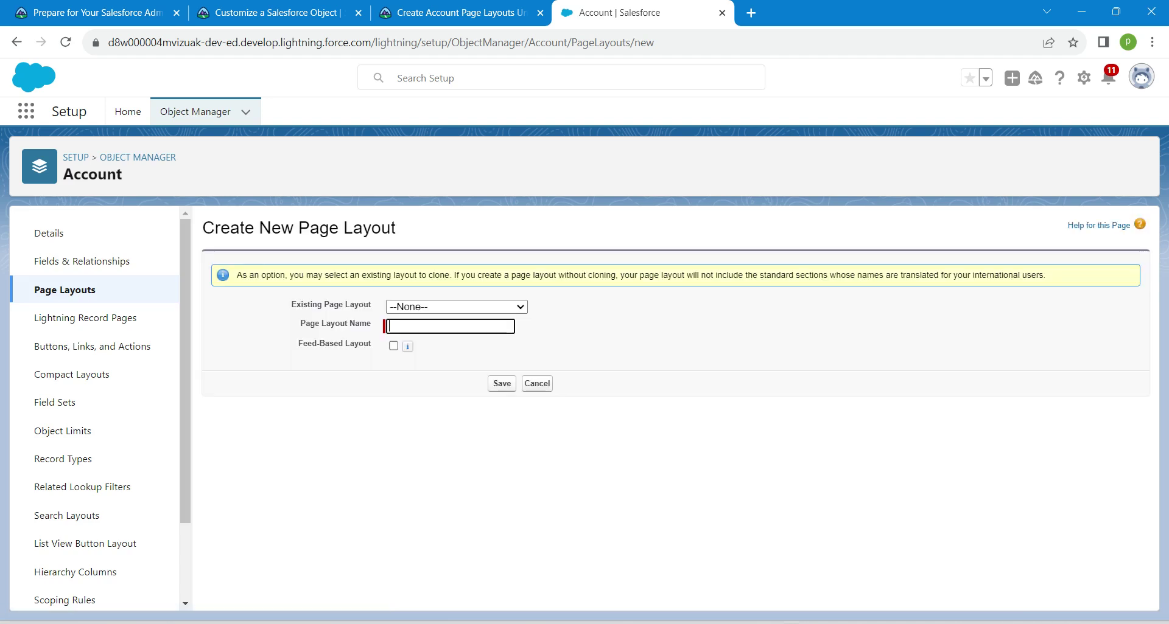
{"action": "left_click", "coordinate": [450, 327]}
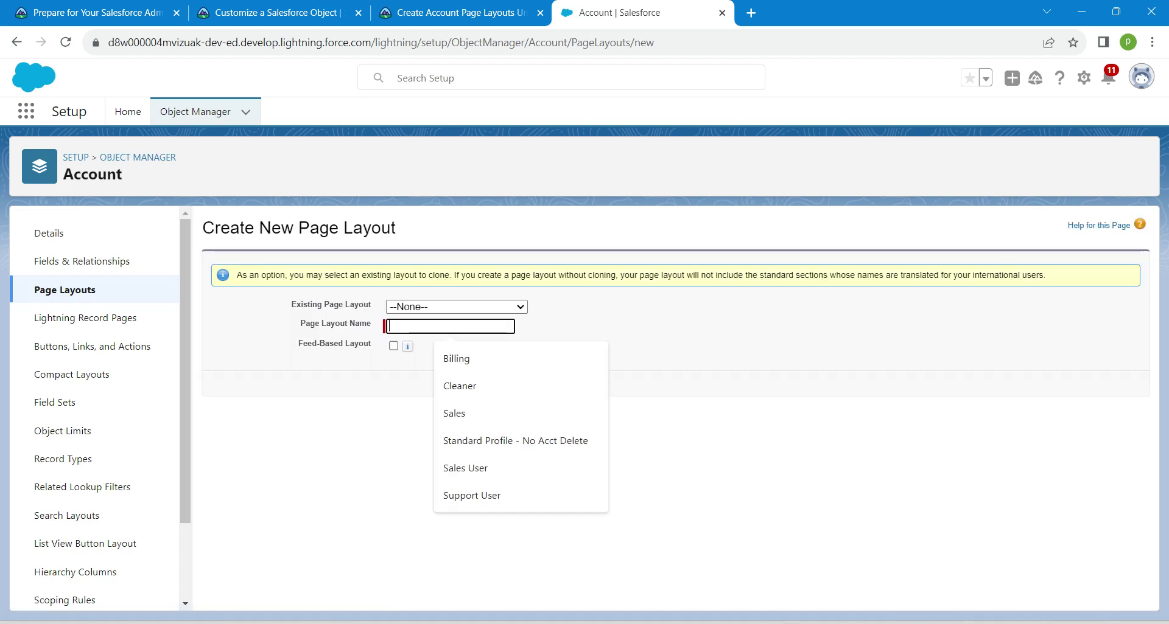
{"action": "left_click", "coordinate": [457, 307]}
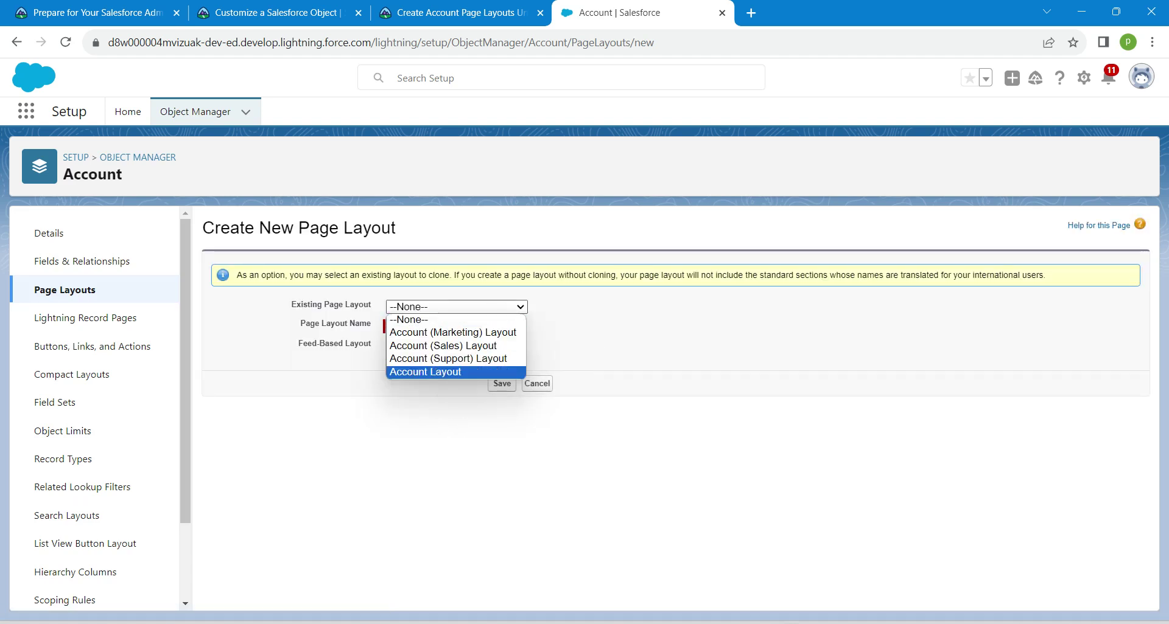
{"action": "left_click", "coordinate": [426, 371]}
{"action": "left_click", "coordinate": [451, 327]}
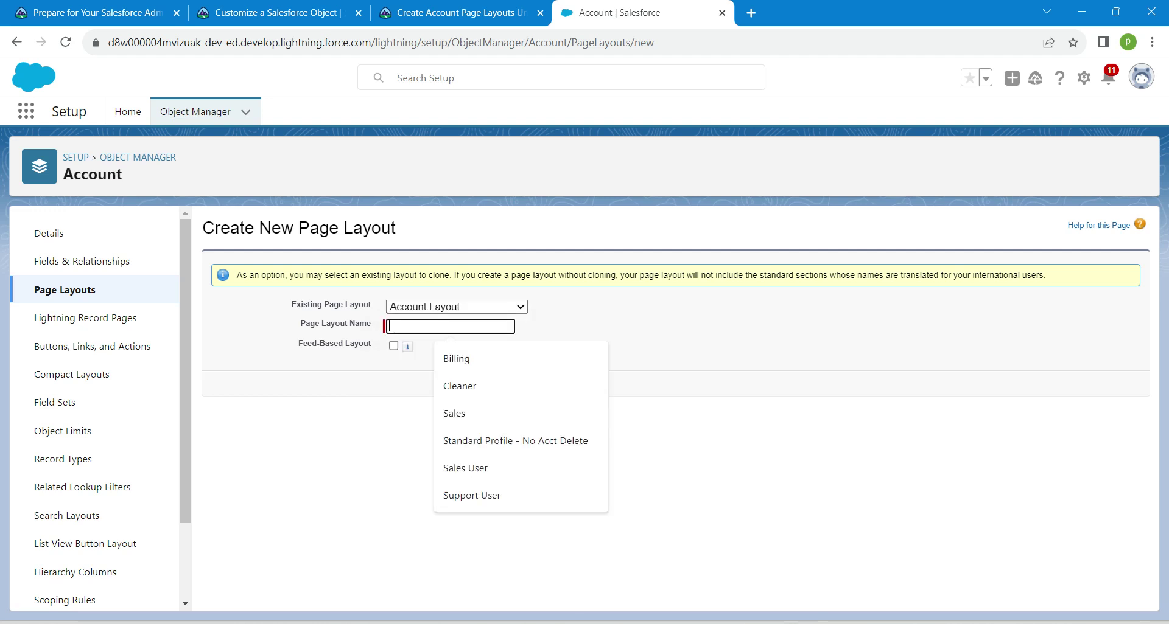
Copy the name Customer Account Layout from the Trailhead instructions, use it as the new page layout's name and save the layout.
{"action": "left_click", "coordinate": [454, 12]}
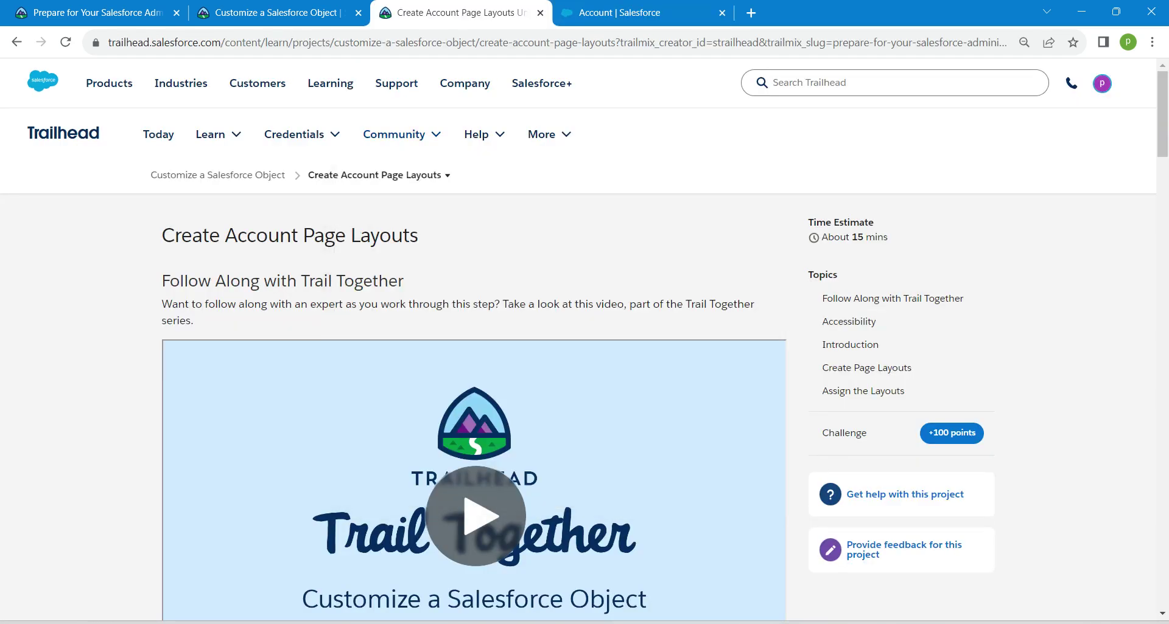
{"action": "scroll", "coordinate": [474, 365], "scroll_direction": "down", "scroll_amount": 12}
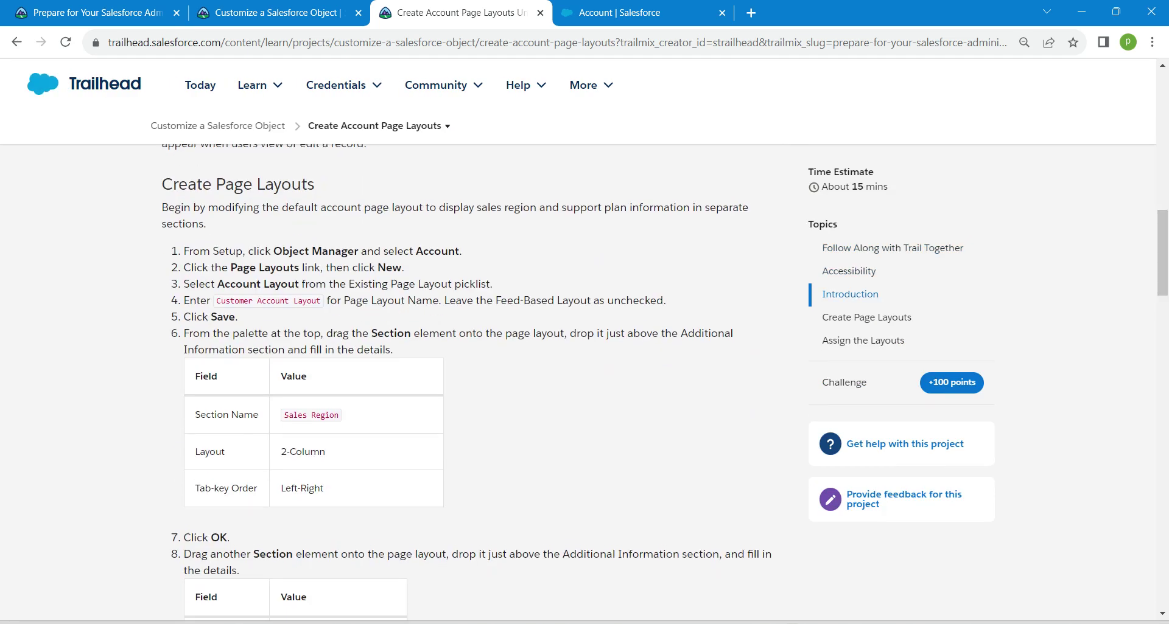
{"action": "left_click_drag", "start_coordinate": [216, 301], "coordinate": [322, 301]}
{"action": "key", "text": "ctrl+c"}
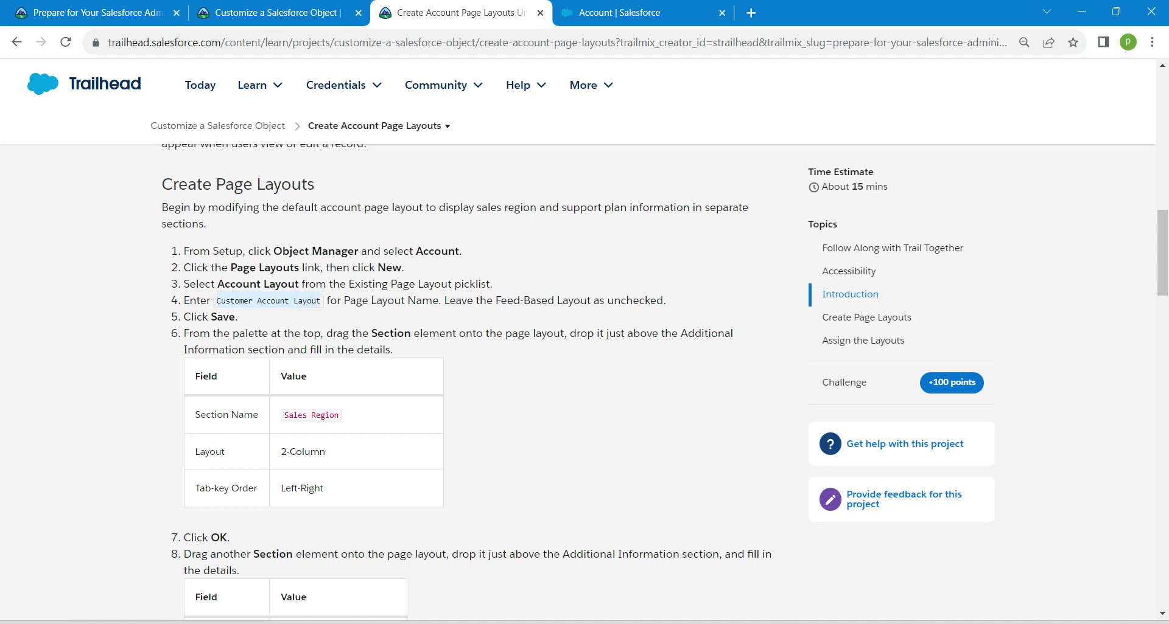
{"action": "left_click", "coordinate": [630, 12]}
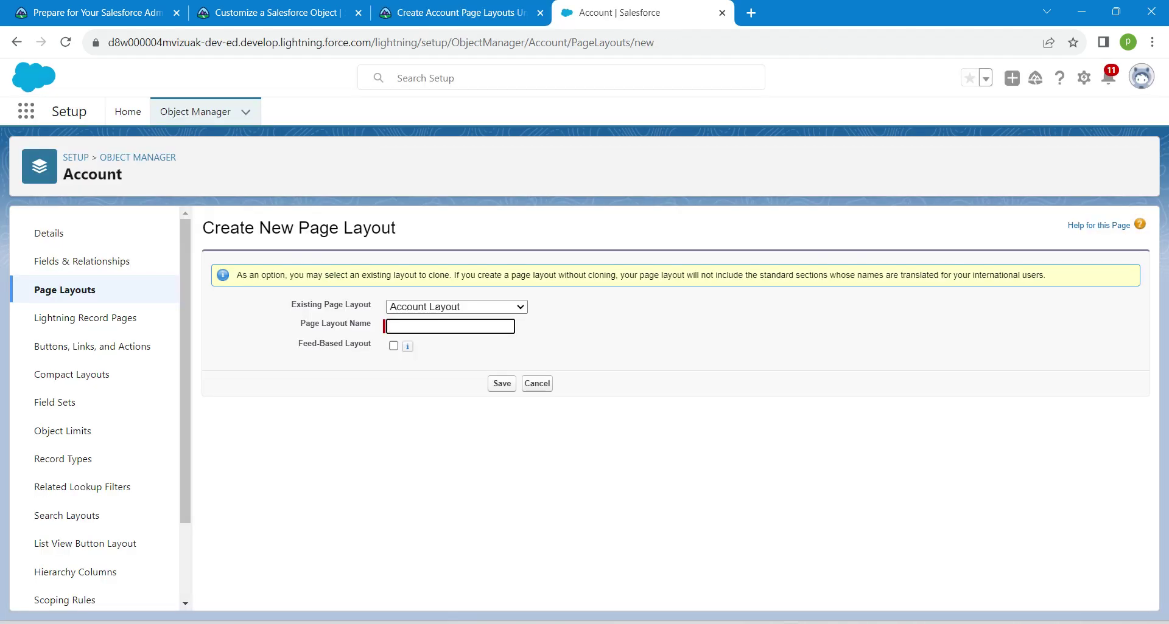
{"action": "key", "text": "ctrl+v"}
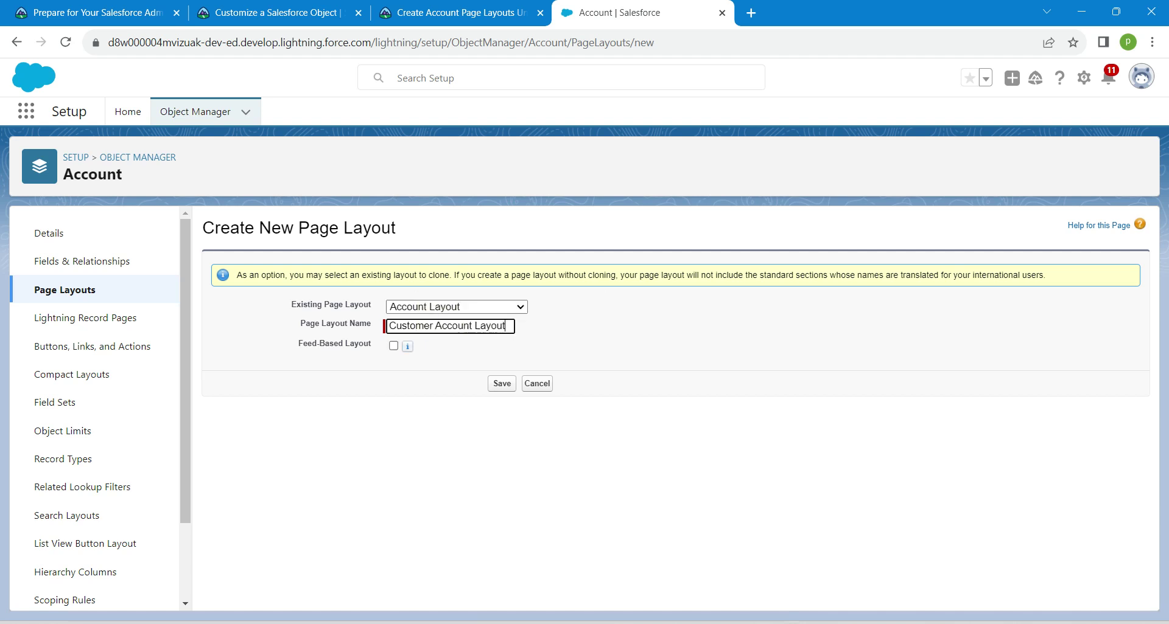
{"action": "key", "text": "Return"}
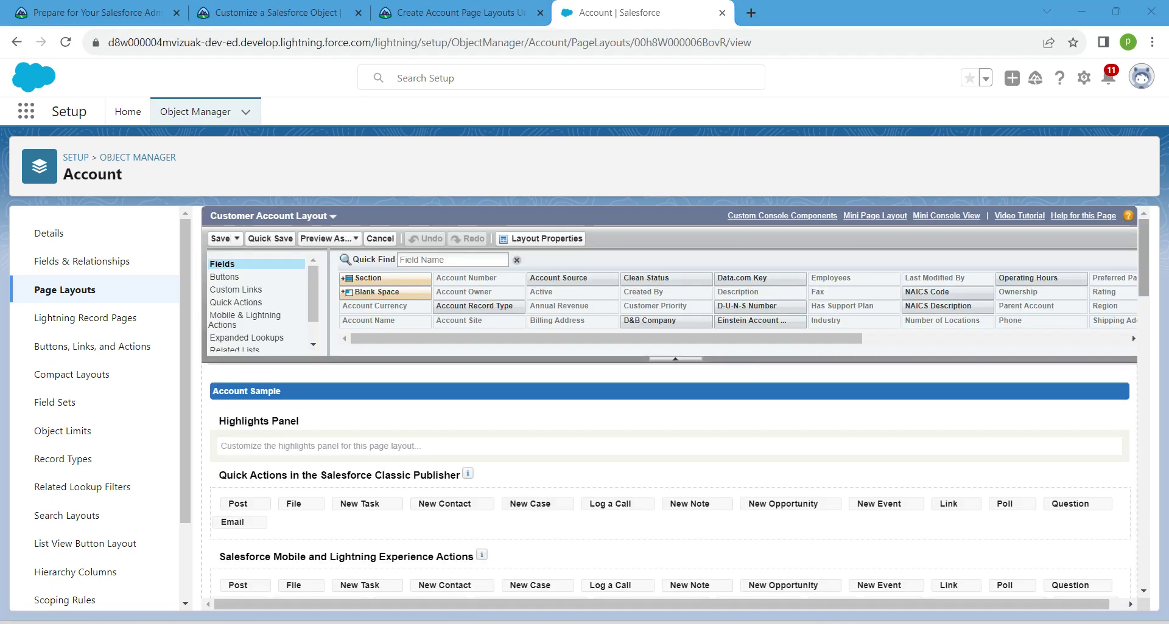
Add a new section to the page layout between Additional Information and System Information.
{"action": "scroll", "coordinate": [670, 457], "scroll_direction": "down", "scroll_amount": 10}
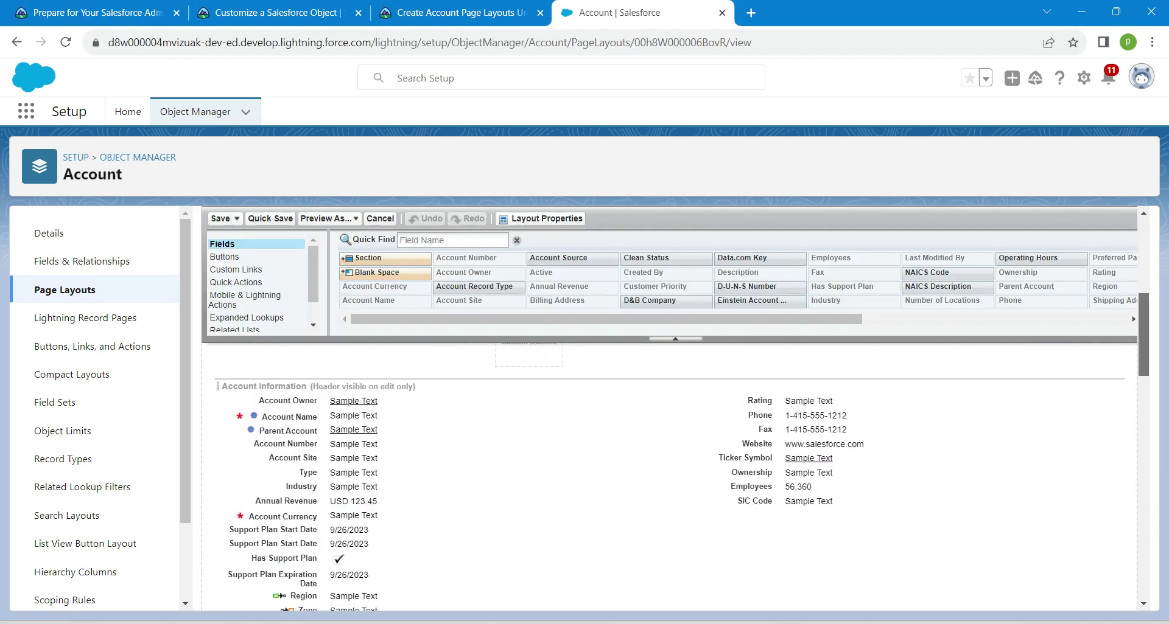
{"action": "scroll", "coordinate": [669, 475], "scroll_direction": "down", "scroll_amount": 5}
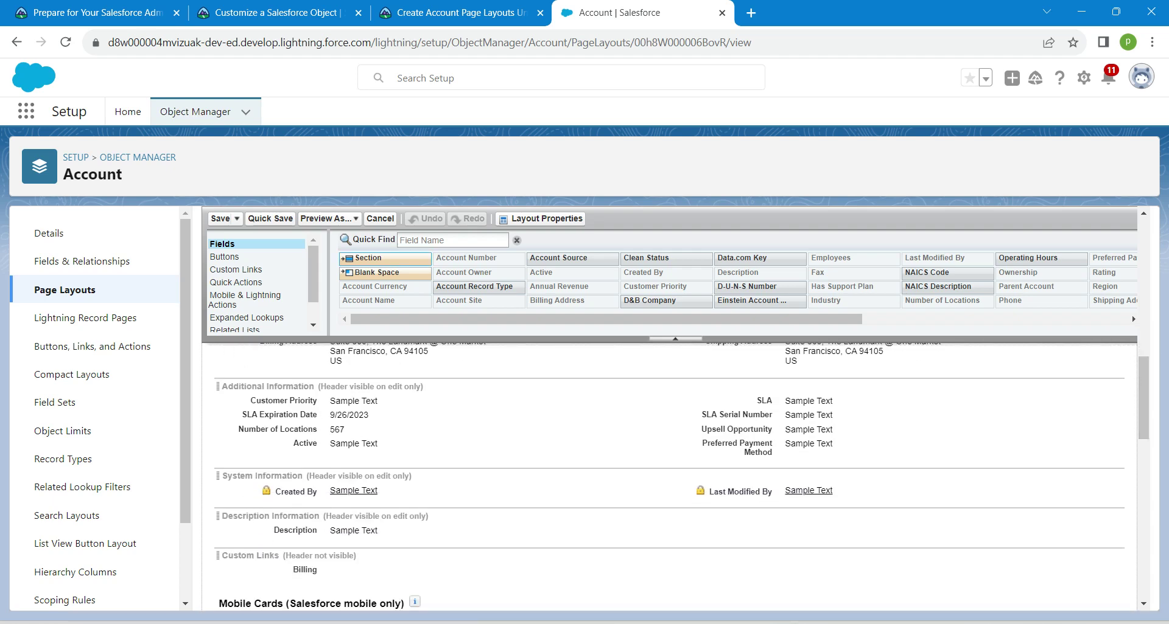
{"action": "left_click_drag", "start_coordinate": [367, 258], "coordinate": [382, 446]}
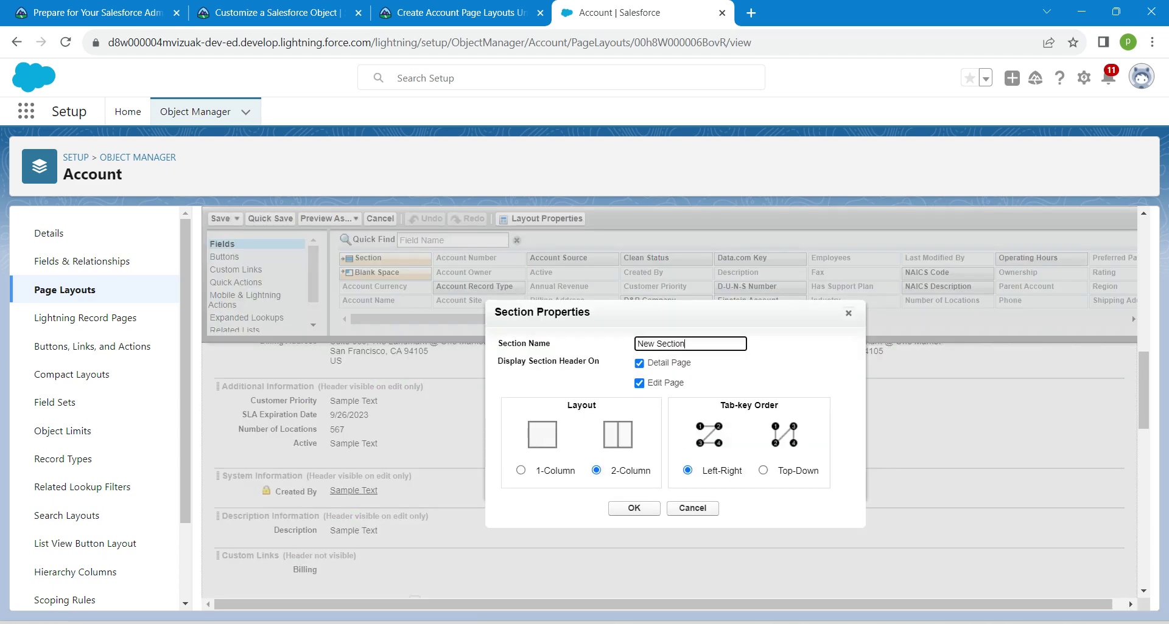
Name the new section Sales Region, accept it with 2-Column layout and Left-Right order, and move it just above Additional Information.
{"action": "key", "text": "BackSpace"}
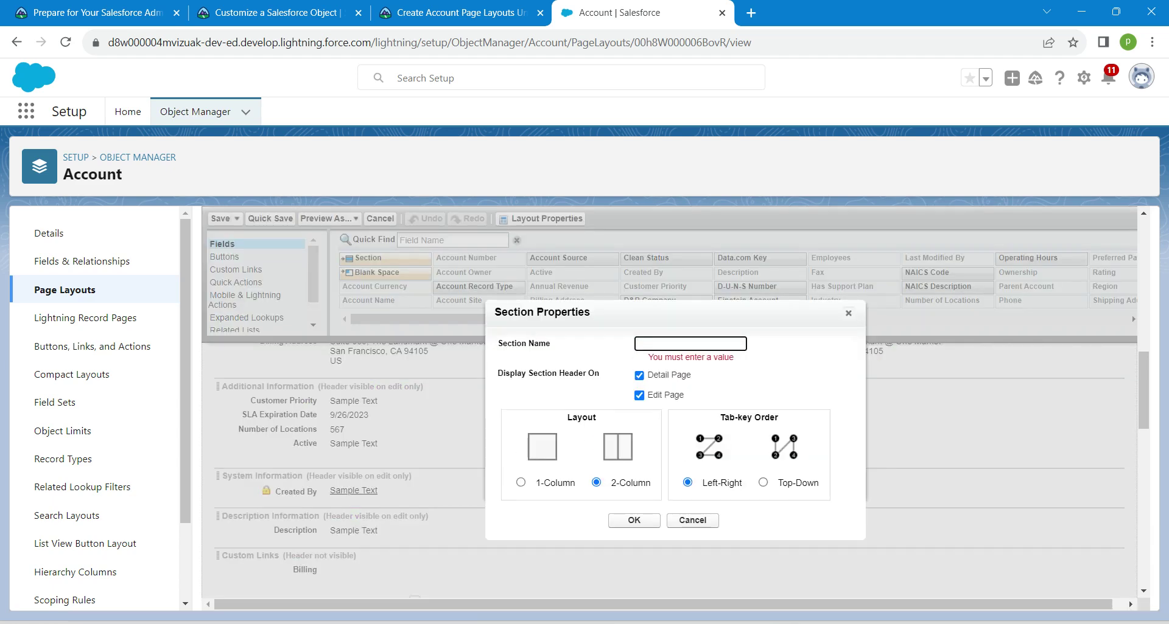
{"action": "left_click", "coordinate": [464, 12]}
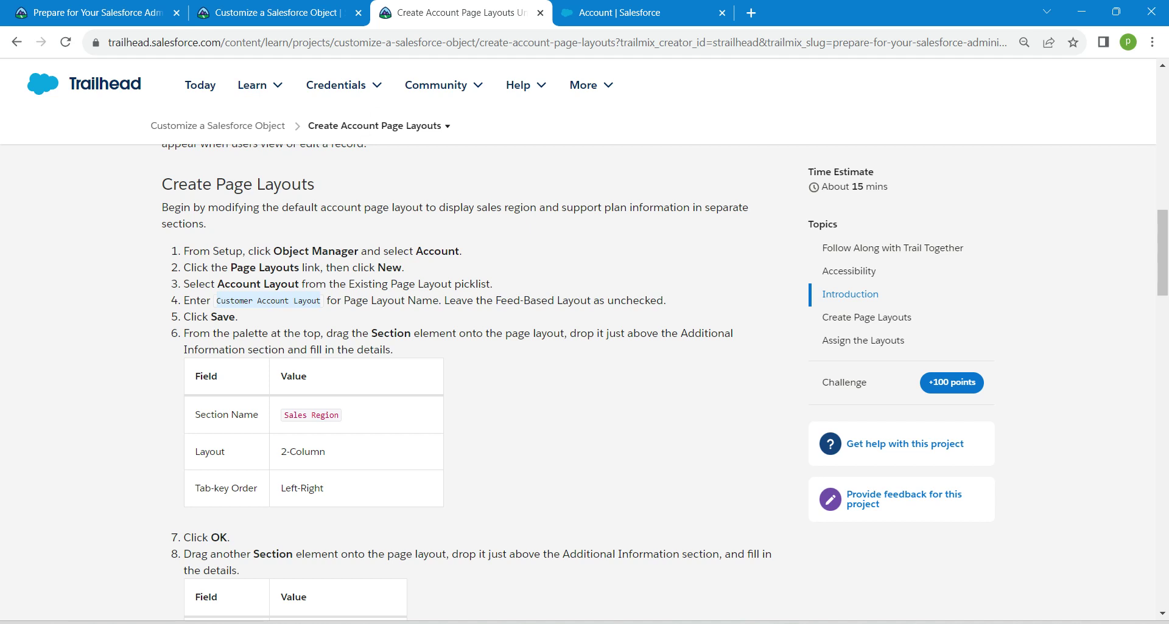
{"action": "left_click_drag", "start_coordinate": [283, 416], "coordinate": [340, 416]}
{"action": "key", "text": "ctrl+c"}
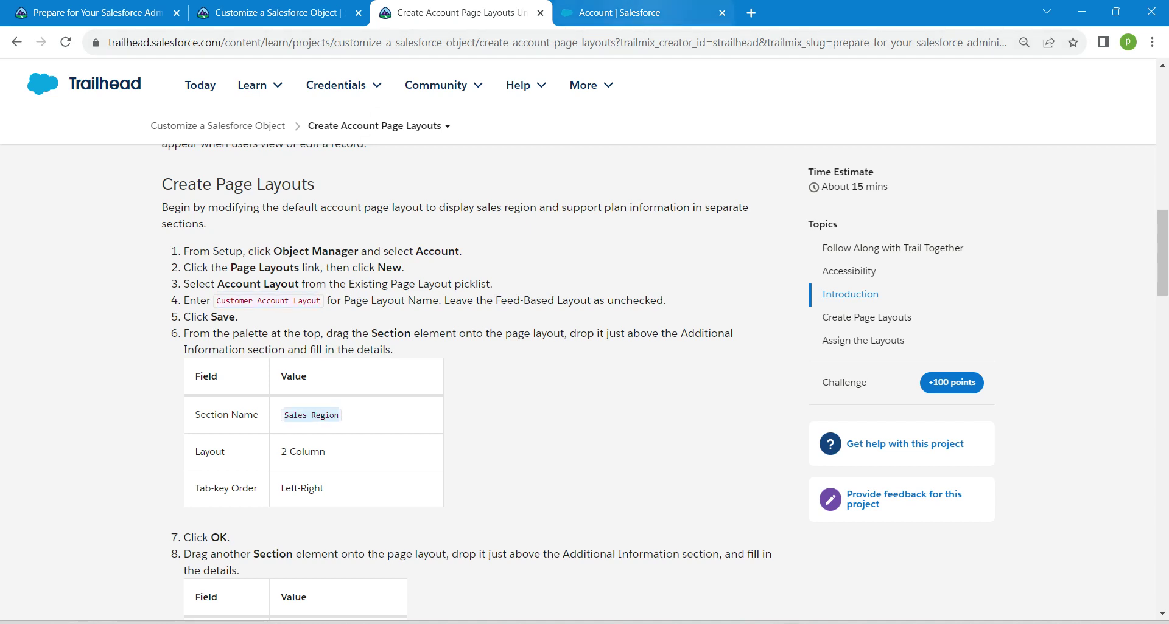
{"action": "key", "text": "ctrl+Tab"}
{"action": "key", "text": "ctrl+v"}
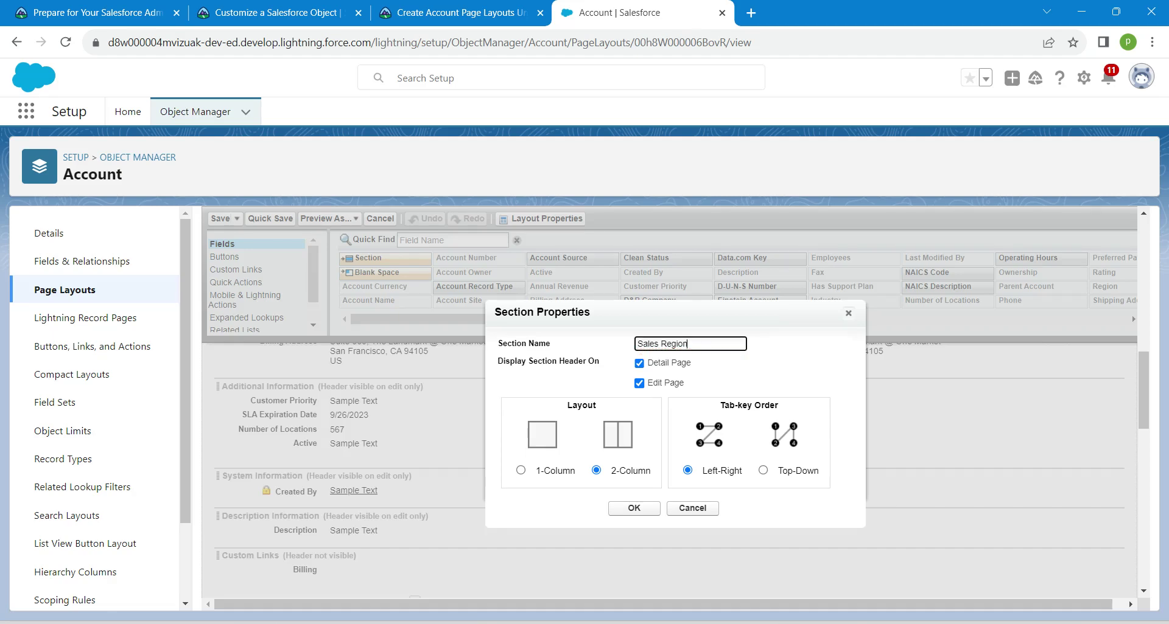
{"action": "left_click", "coordinate": [639, 364]}
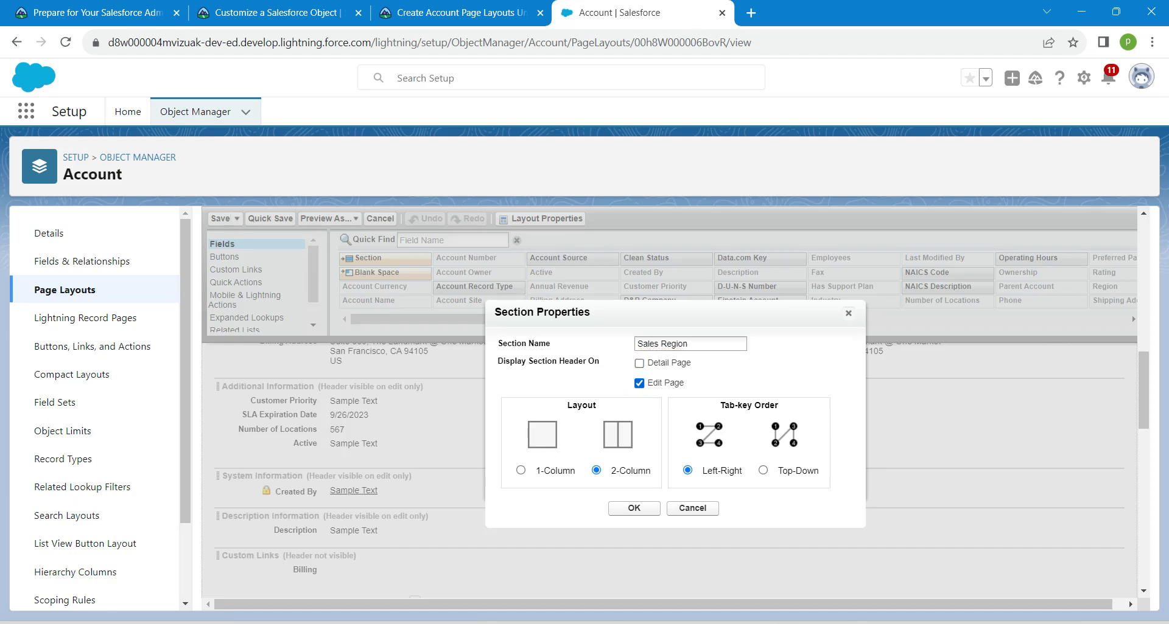
{"action": "left_click", "coordinate": [639, 363]}
{"action": "left_click", "coordinate": [633, 508]}
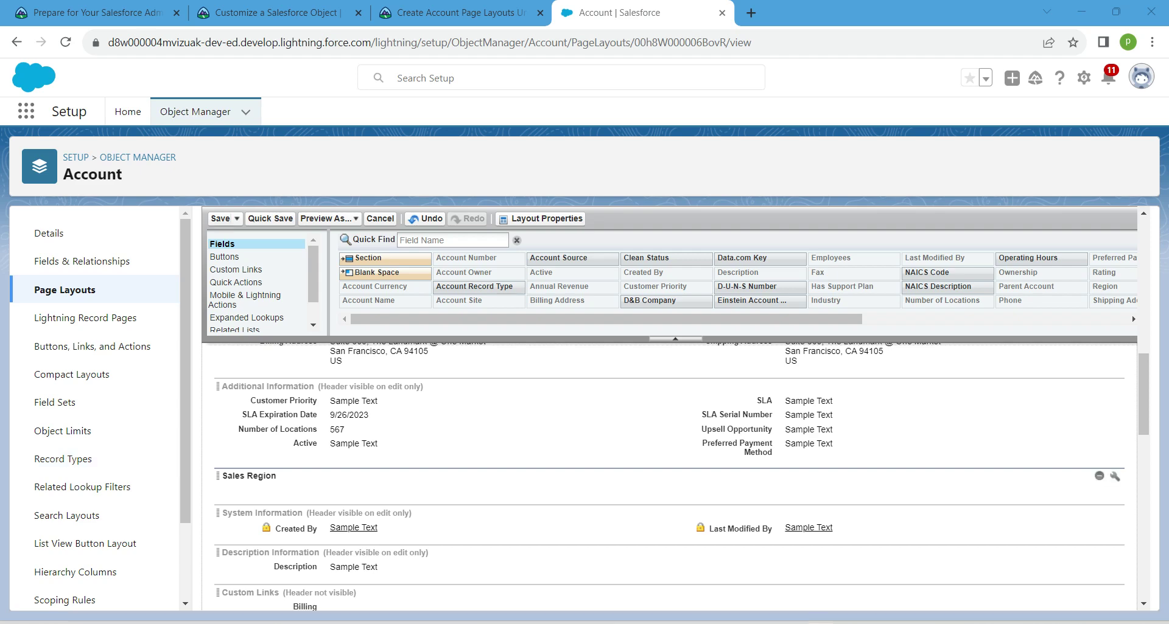
{"action": "left_click_drag", "start_coordinate": [249, 476], "coordinate": [304, 495]}
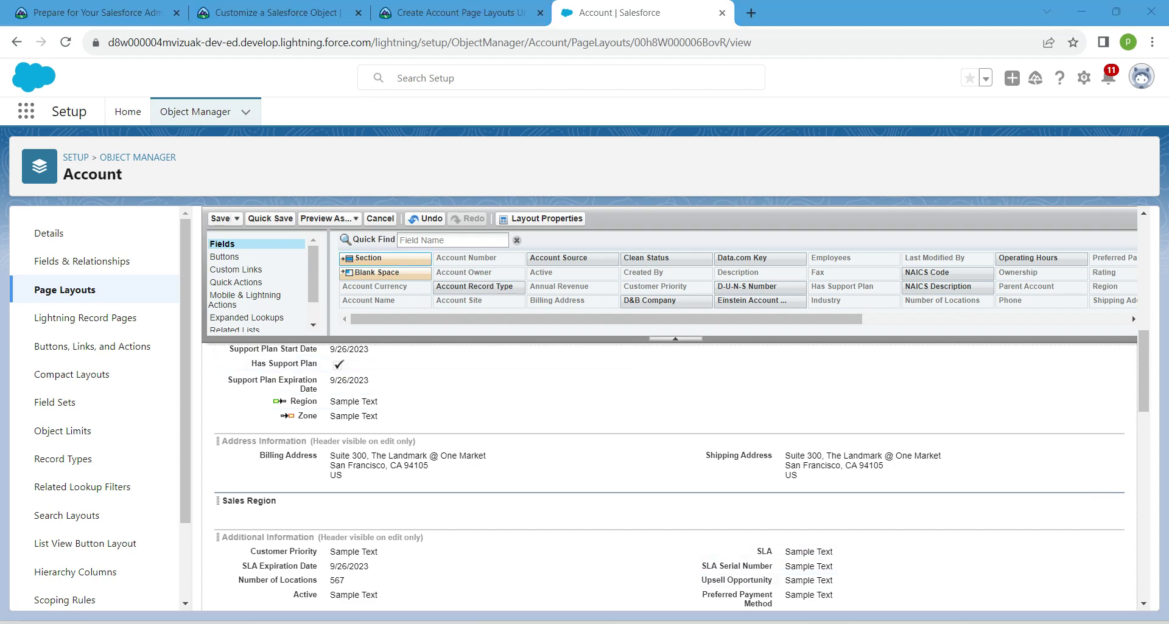
Add another section named Support Plan Information just above Additional Information, with 2-Column layout and Left-Right tab-key order.
{"action": "left_click_drag", "start_coordinate": [368, 258], "coordinate": [341, 532]}
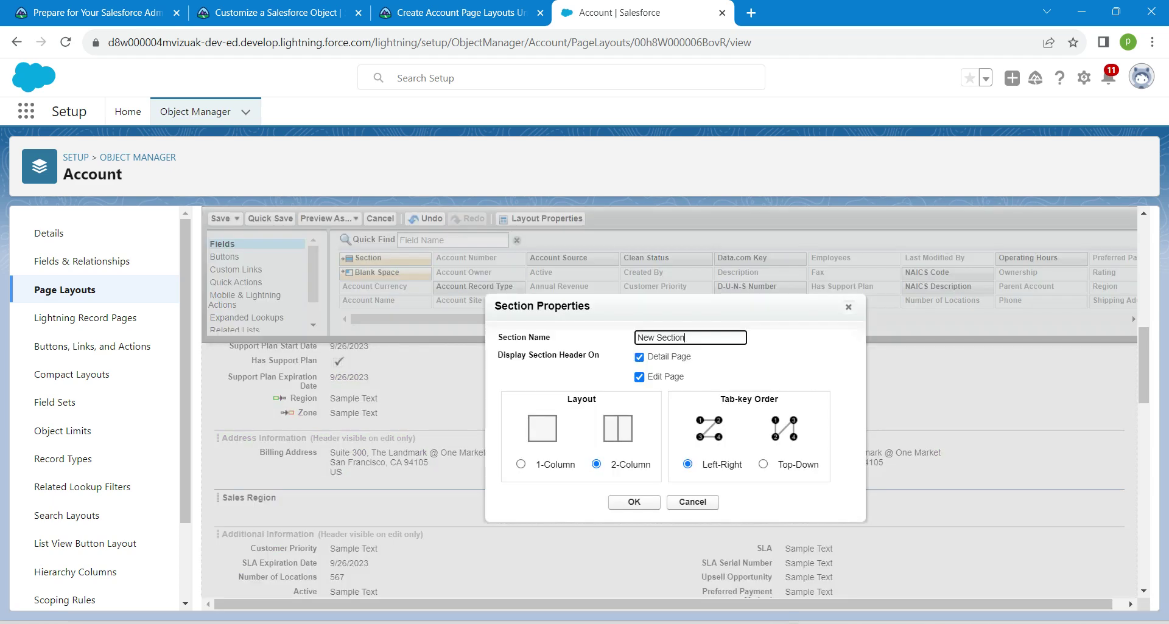
{"action": "left_click", "coordinate": [460, 12]}
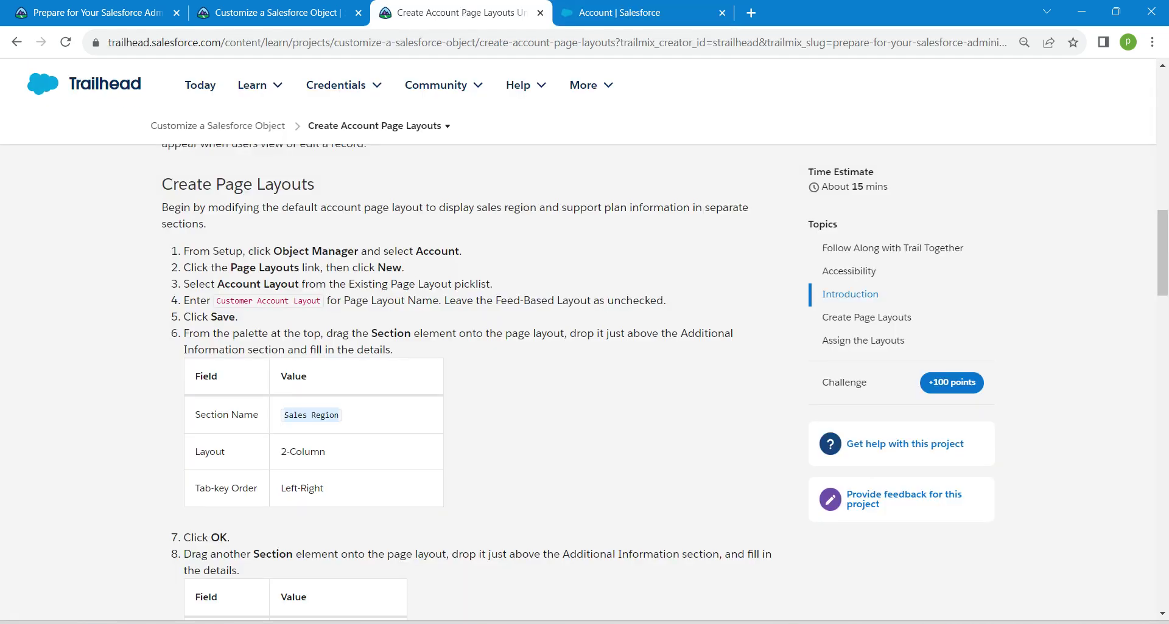
{"action": "scroll", "coordinate": [474, 366], "scroll_direction": "down", "scroll_amount": 5}
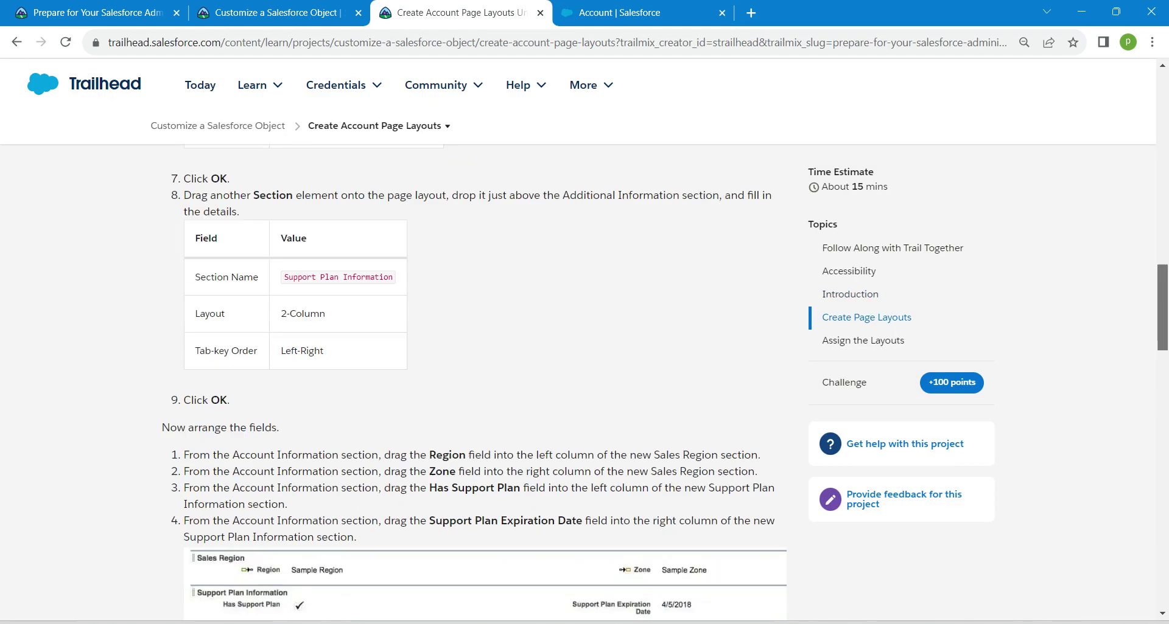
{"action": "scroll", "coordinate": [475, 366], "scroll_direction": "down", "scroll_amount": 1}
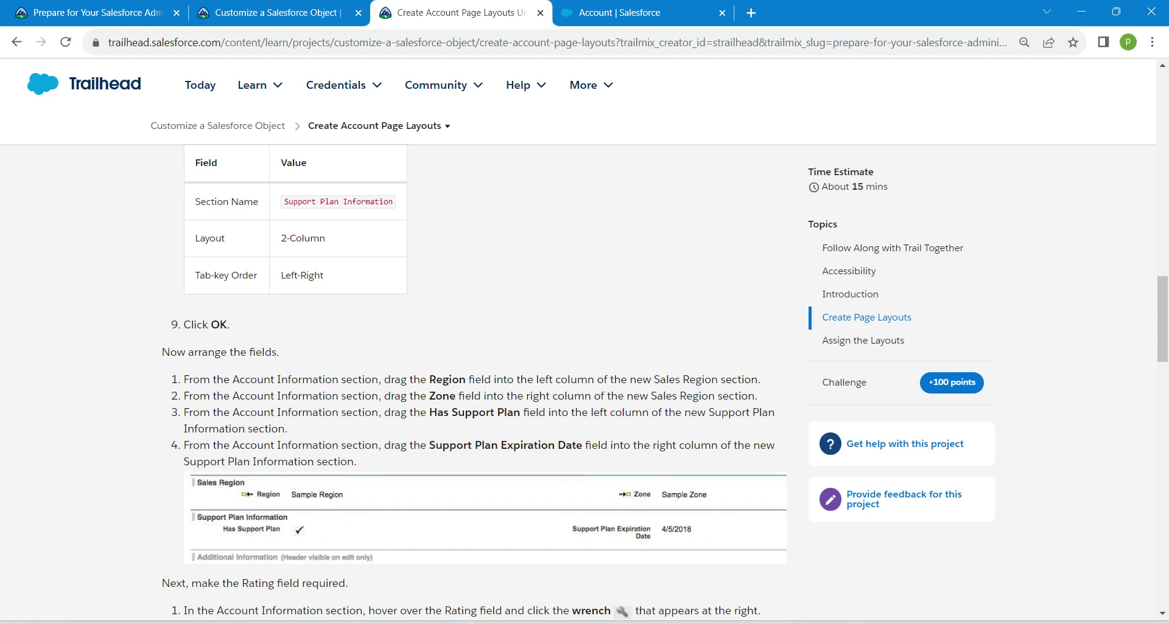
{"action": "left_click_drag", "start_coordinate": [284, 201], "coordinate": [394, 201]}
{"action": "key", "text": "ctrl+c"}
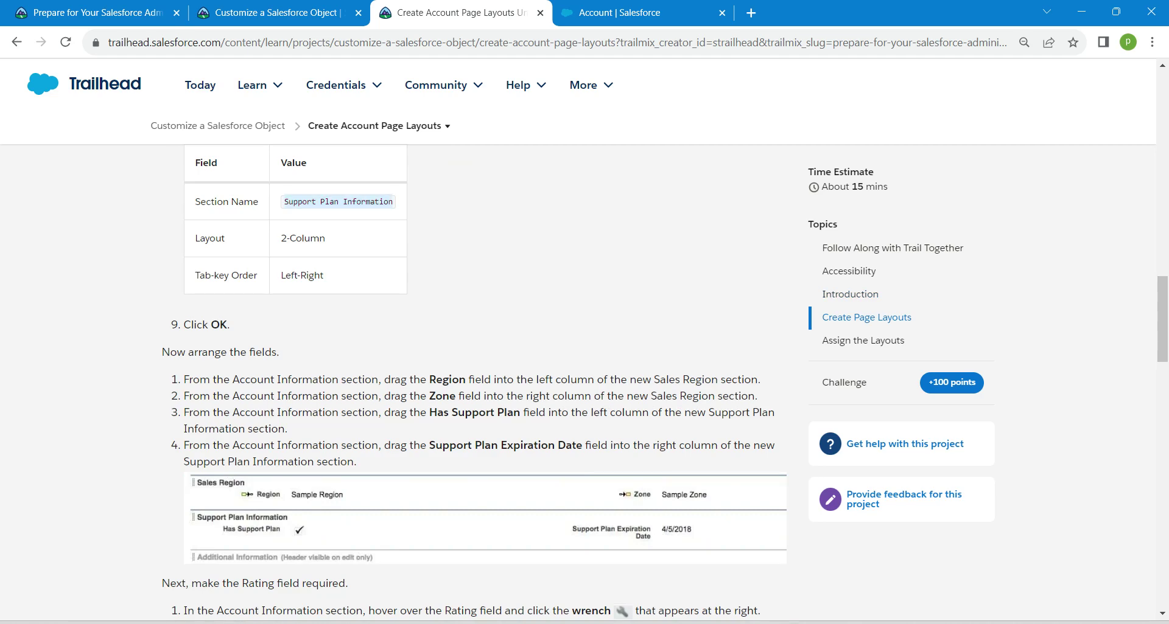
{"action": "left_click", "coordinate": [615, 12]}
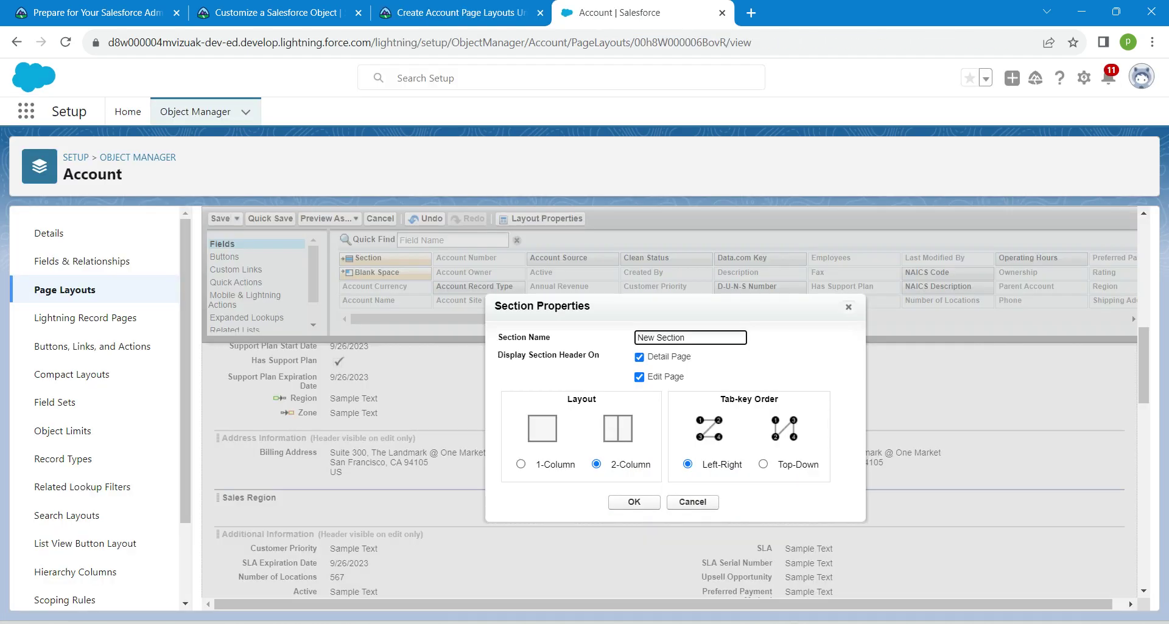
{"action": "key", "text": "ctrl+a"}
{"action": "key", "text": "ctrl+v"}
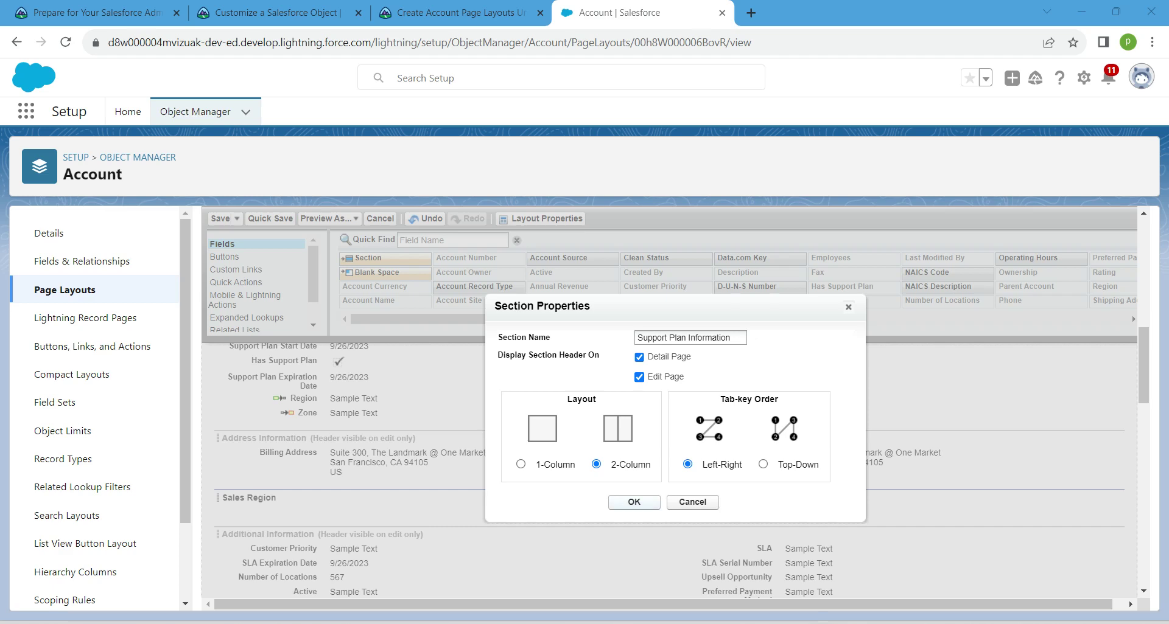
{"action": "left_click", "coordinate": [634, 503]}
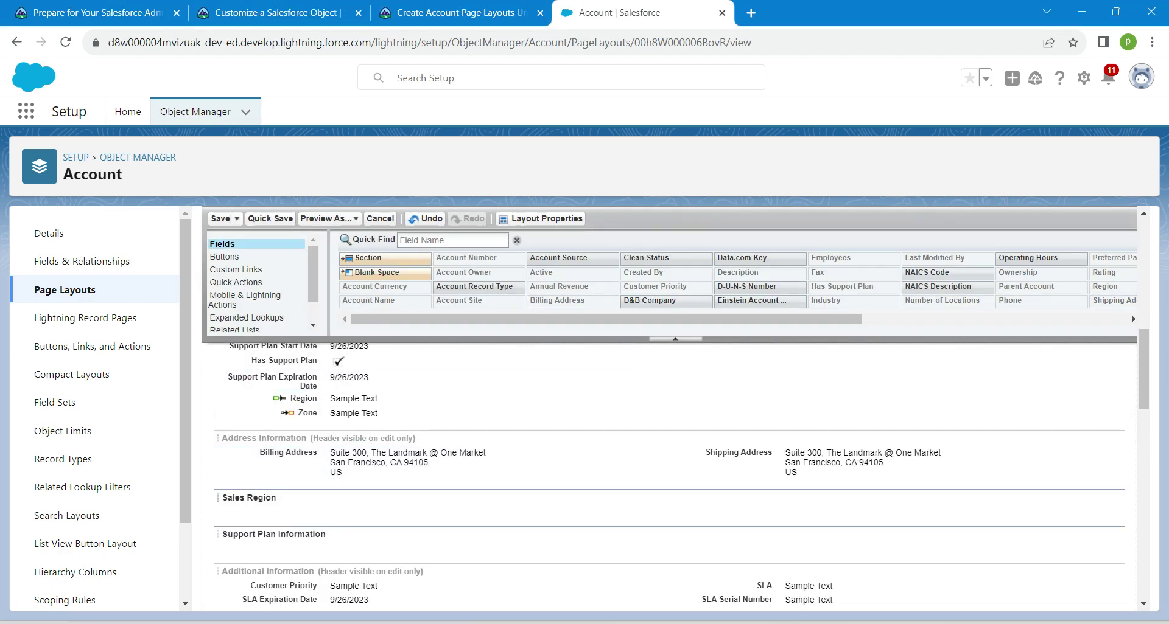
{"action": "left_click_drag", "start_coordinate": [621, 320], "coordinate": [886, 320]}
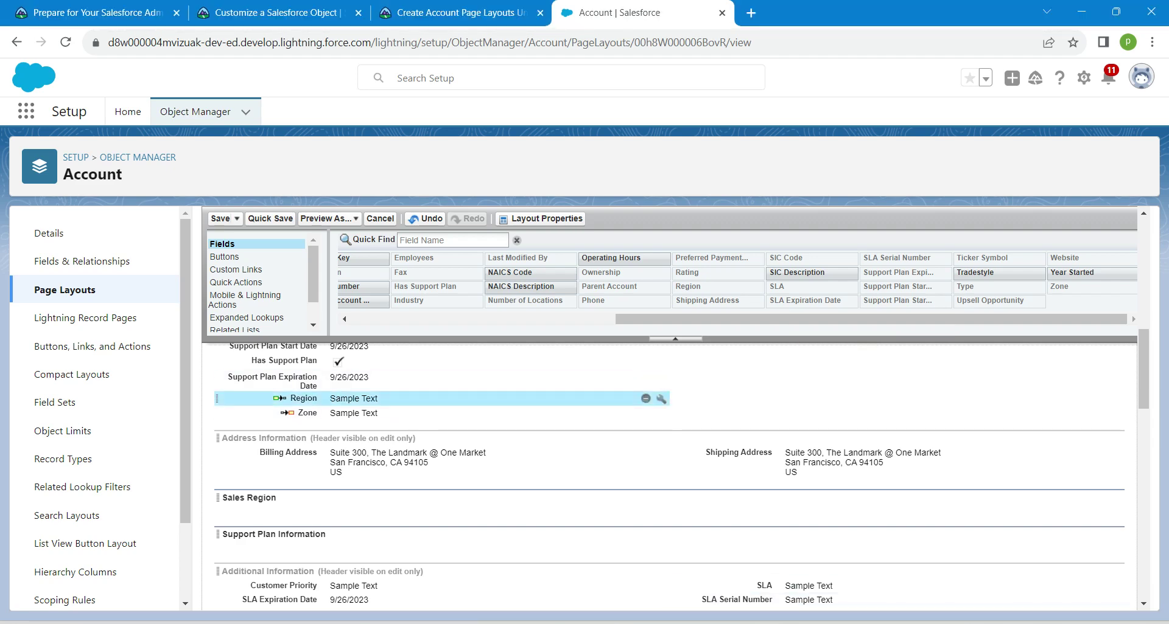
Move Region and Zone into Sales Region's left and right columns, and Has Support Plan and Support Plan Expiration Date likewise into Support Plan Information.
{"action": "left_click_drag", "start_coordinate": [299, 398], "coordinate": [314, 518]}
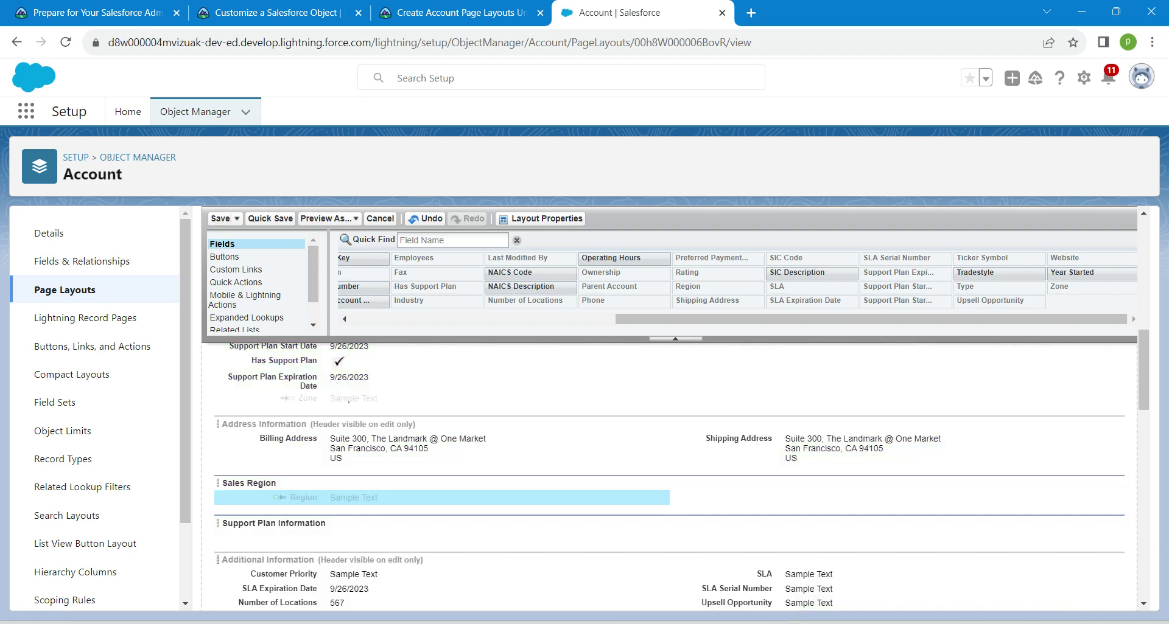
{"action": "left_click_drag", "start_coordinate": [298, 399], "coordinate": [772, 499]}
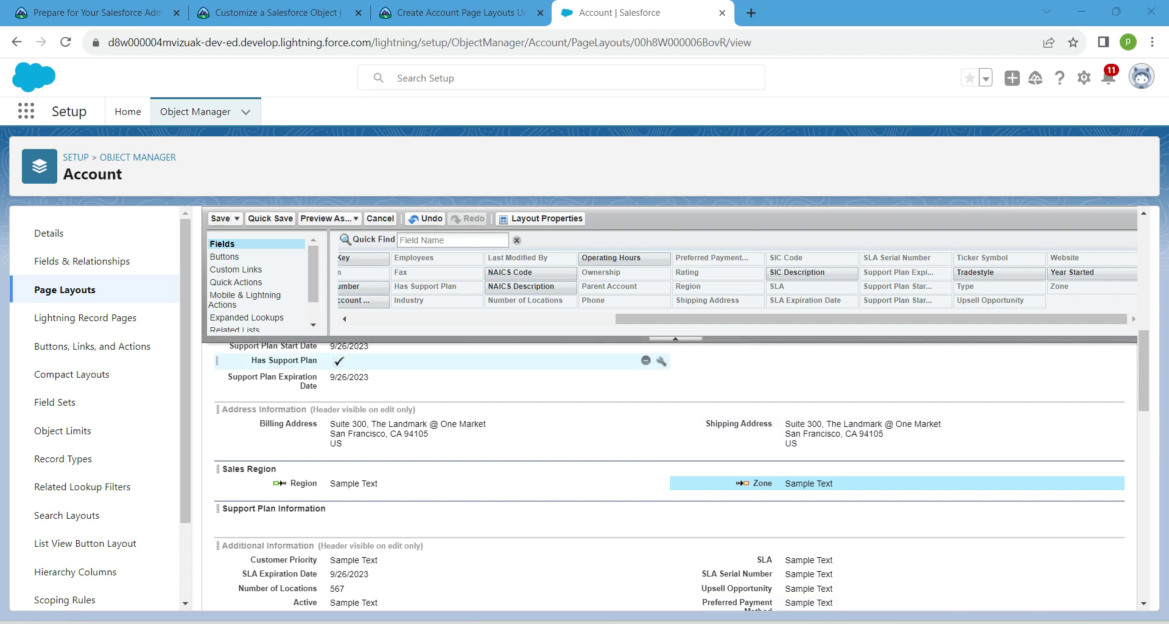
{"action": "left_click_drag", "start_coordinate": [284, 360], "coordinate": [364, 533]}
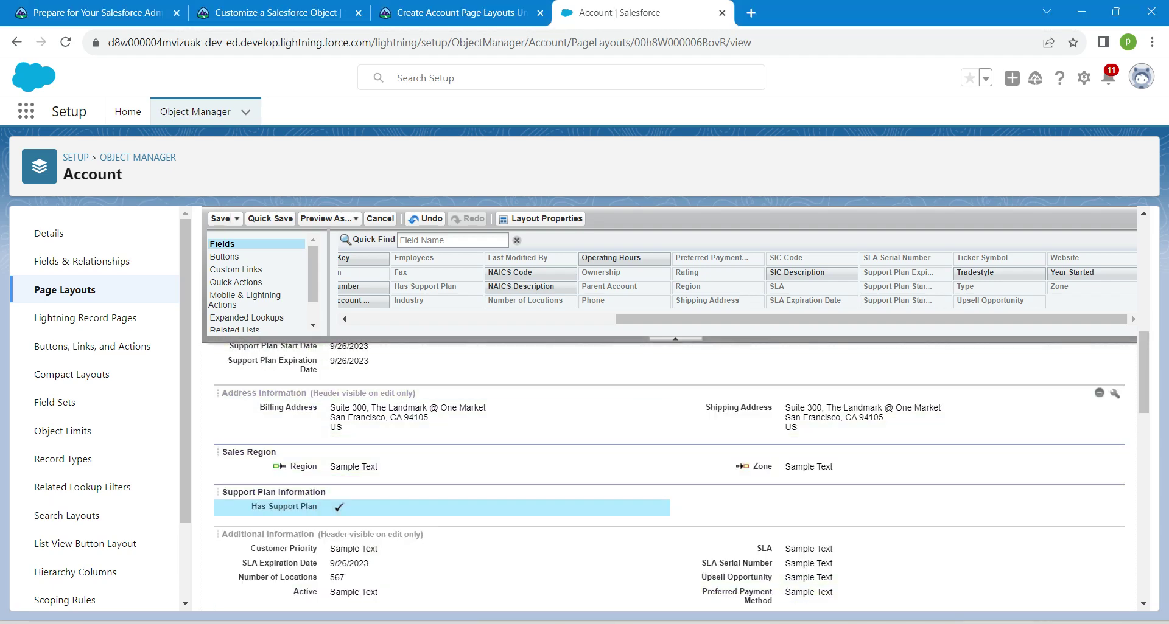
{"action": "left_click_drag", "start_coordinate": [274, 364], "coordinate": [791, 512]}
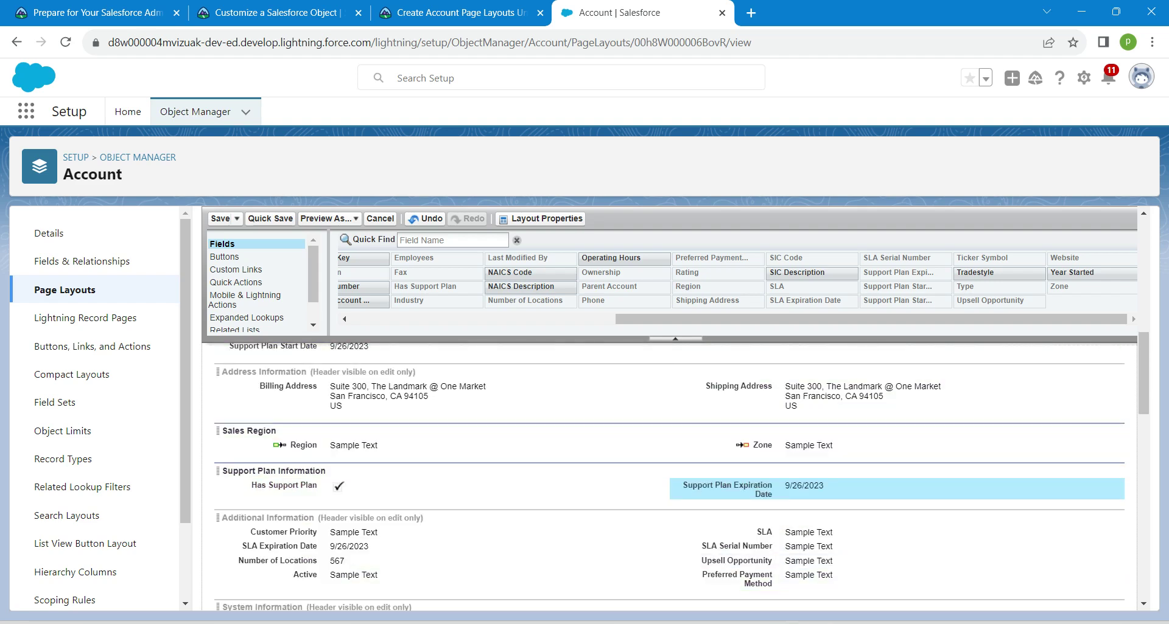
{"action": "left_click", "coordinate": [821, 623]}
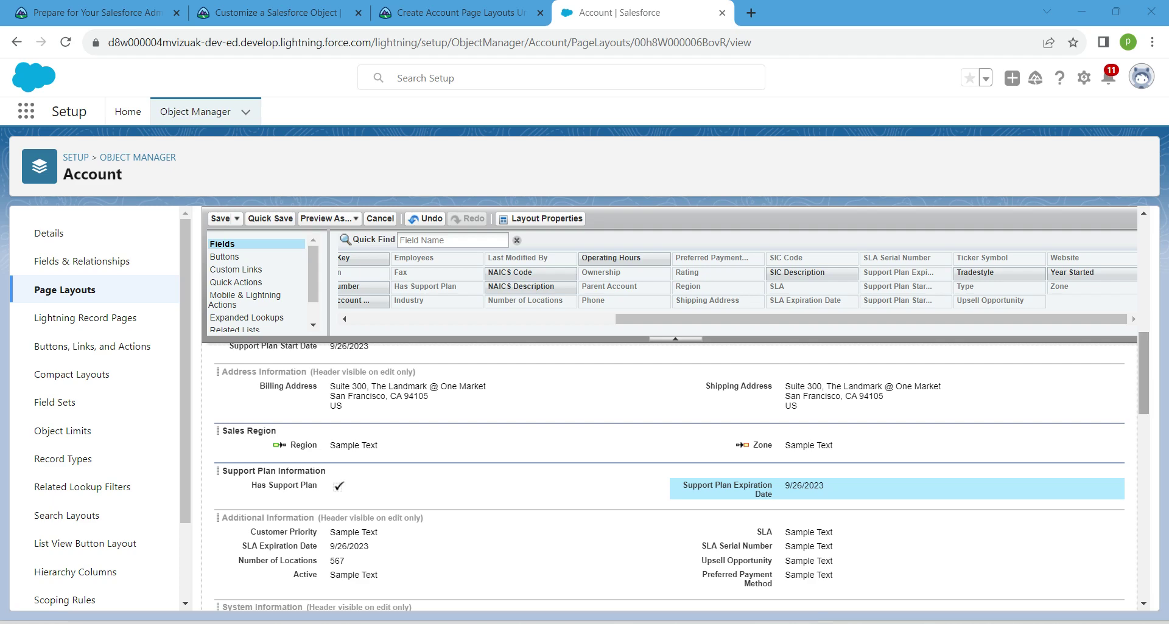
Make the Rating field in the Account Information section required.
{"action": "scroll", "coordinate": [669, 475], "scroll_direction": "up", "scroll_amount": 6}
{"action": "scroll", "coordinate": [883, 438], "scroll_direction": "down", "scroll_amount": 3}
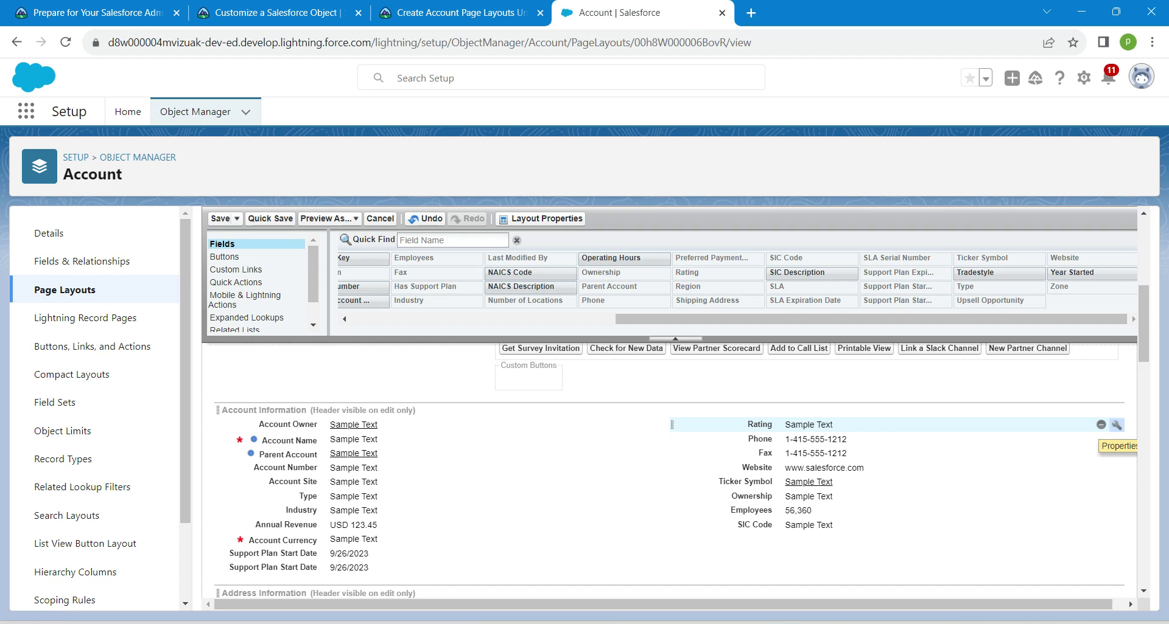
{"action": "left_click", "coordinate": [1115, 424]}
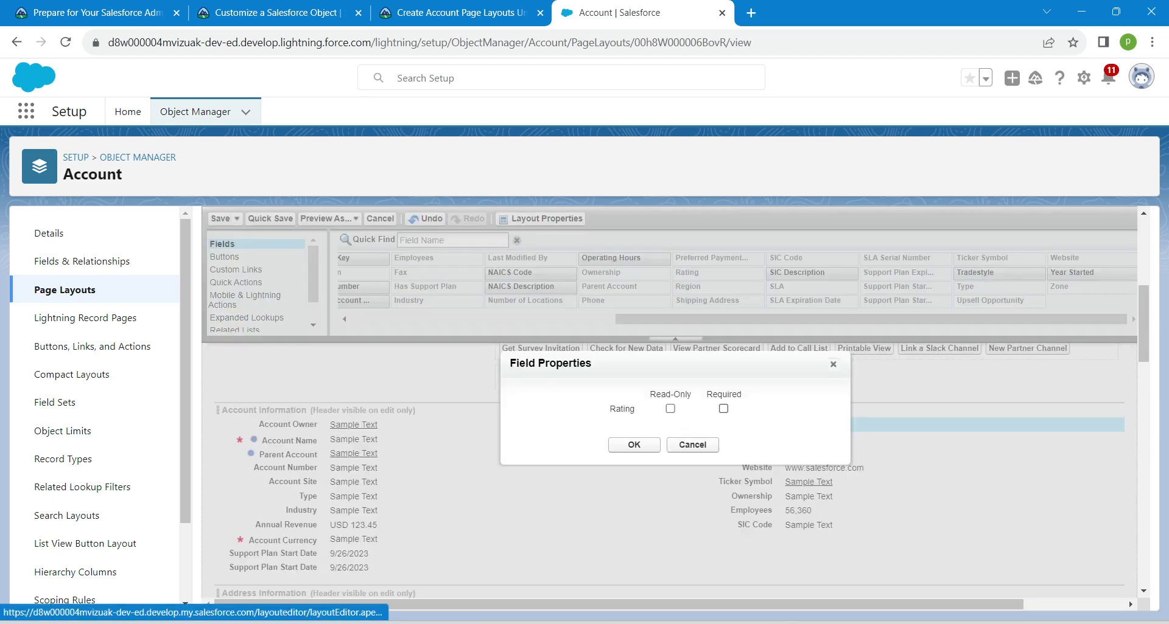
{"action": "left_click", "coordinate": [723, 408]}
{"action": "left_click", "coordinate": [634, 446]}
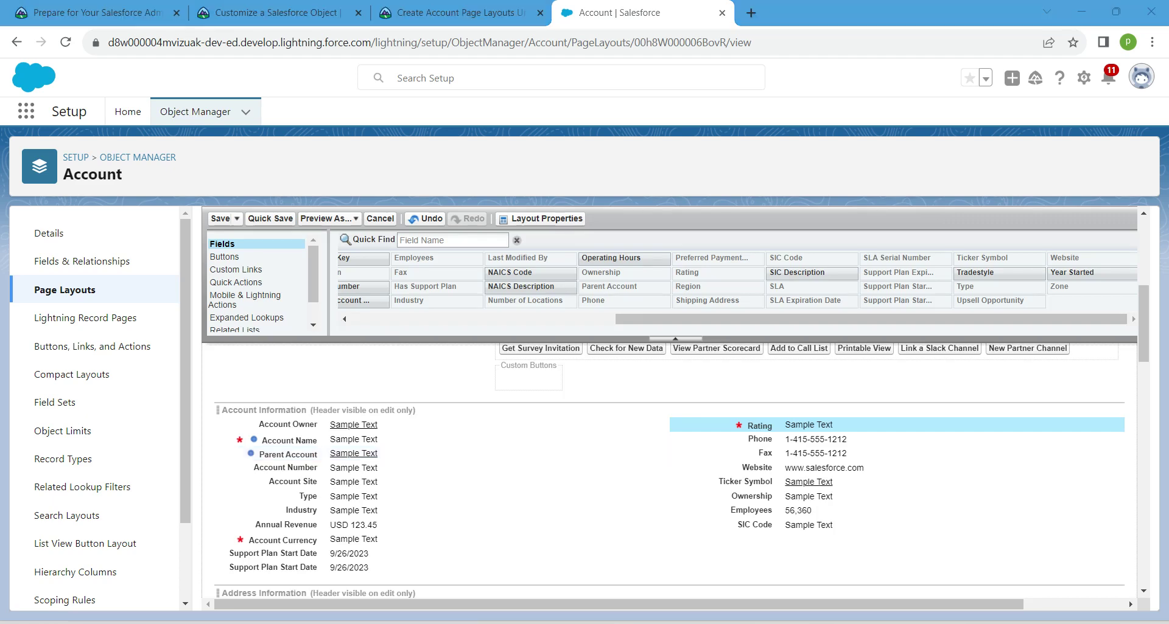
Add the Do Not Call column to the Contacts related list and move the Opportunities related list above Contacts.
{"action": "scroll", "coordinate": [669, 472], "scroll_direction": "down", "scroll_amount": 10}
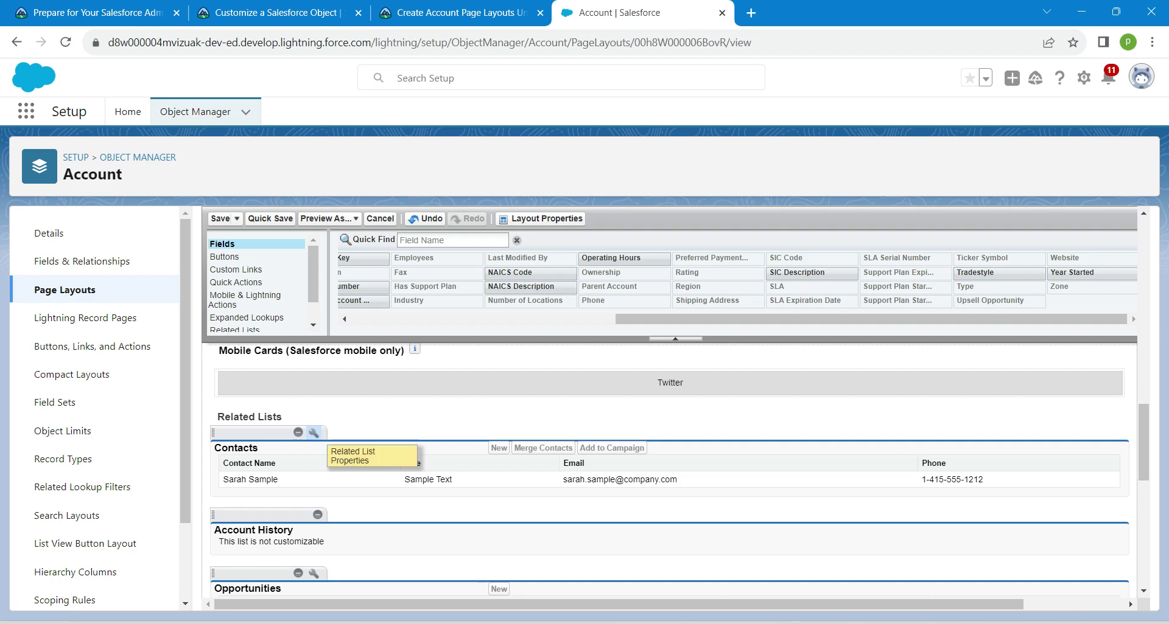
{"action": "left_click", "coordinate": [313, 433]}
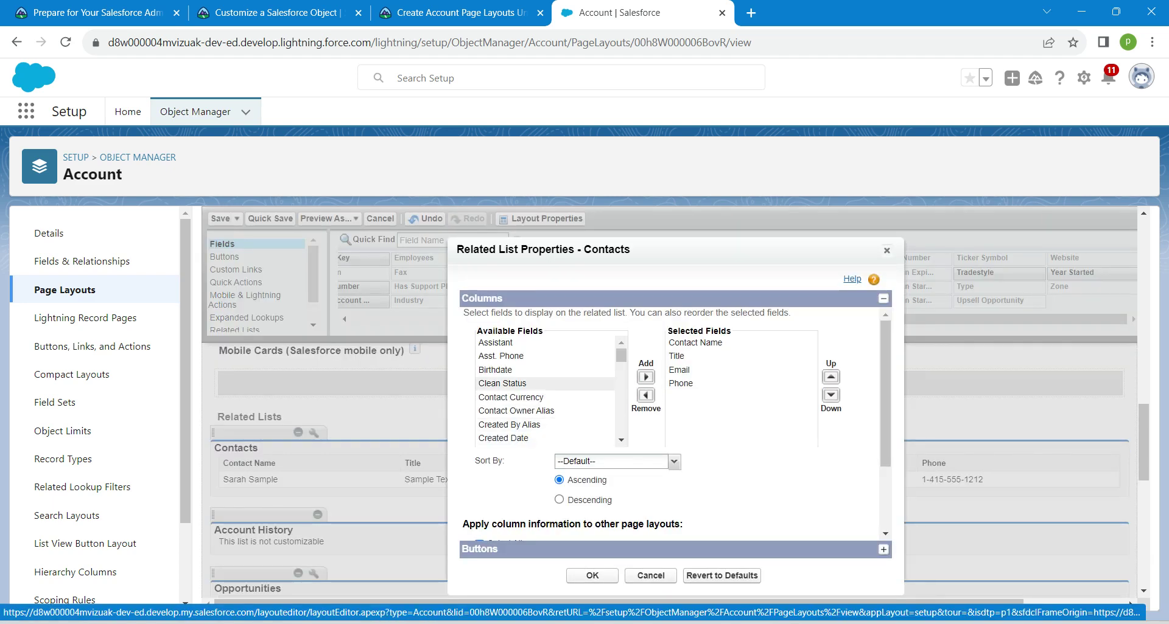
{"action": "scroll", "coordinate": [518, 403], "scroll_direction": "down", "scroll_amount": 3}
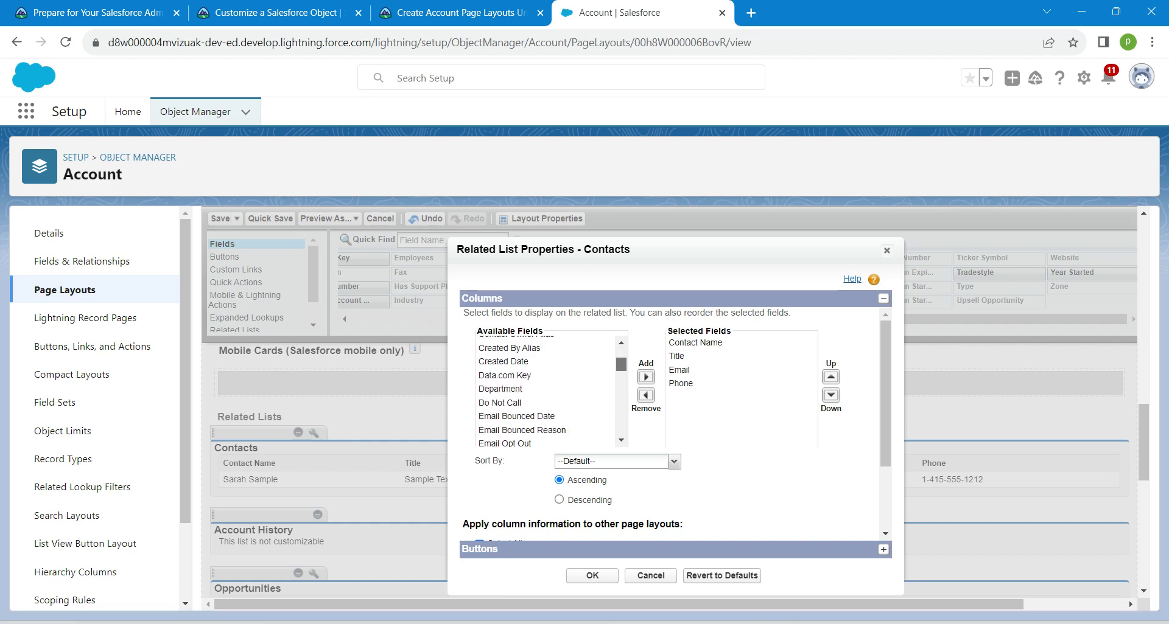
{"action": "left_click", "coordinate": [517, 403]}
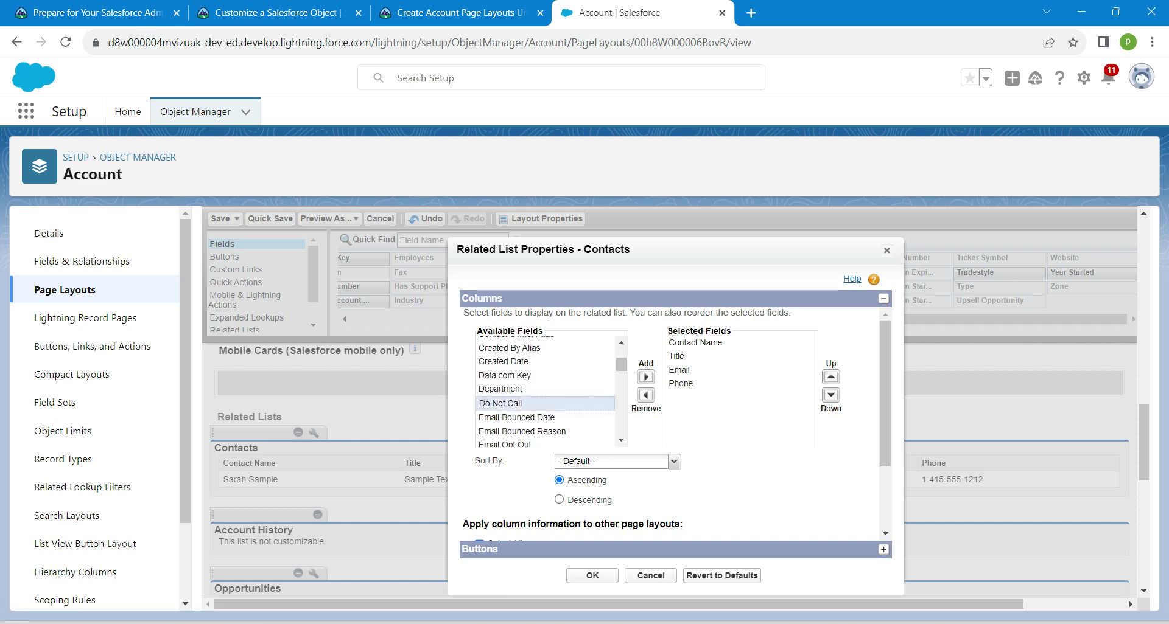
{"action": "left_click", "coordinate": [646, 377]}
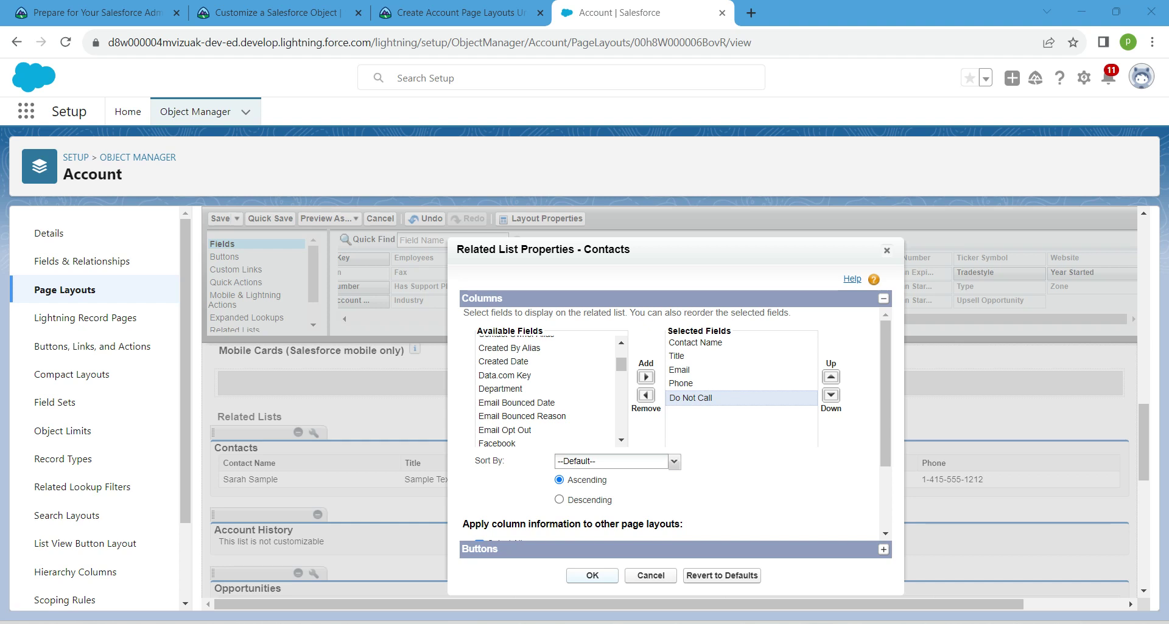
{"action": "left_click", "coordinate": [592, 576]}
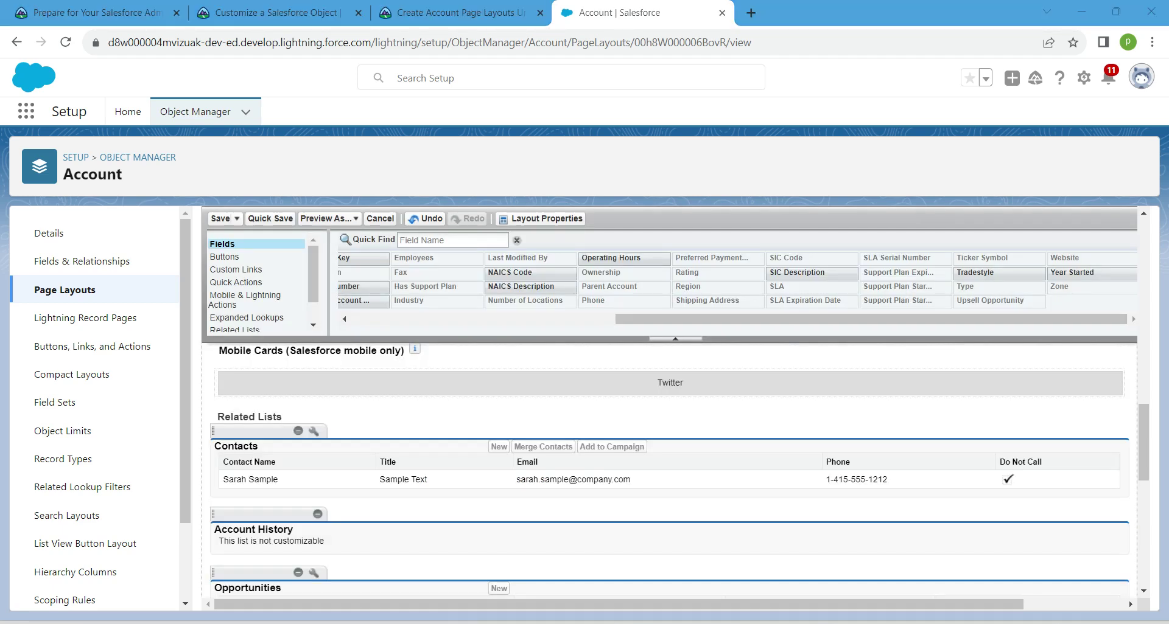
{"action": "left_click_drag", "start_coordinate": [250, 573], "coordinate": [279, 495]}
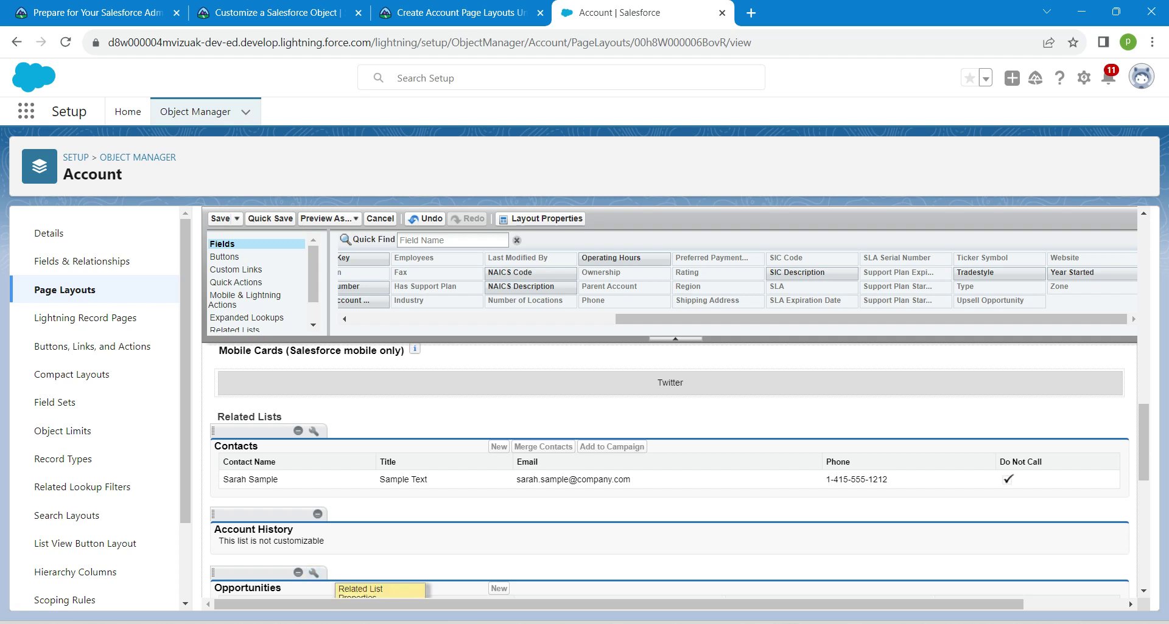
{"action": "left_click_drag", "start_coordinate": [250, 573], "coordinate": [271, 441]}
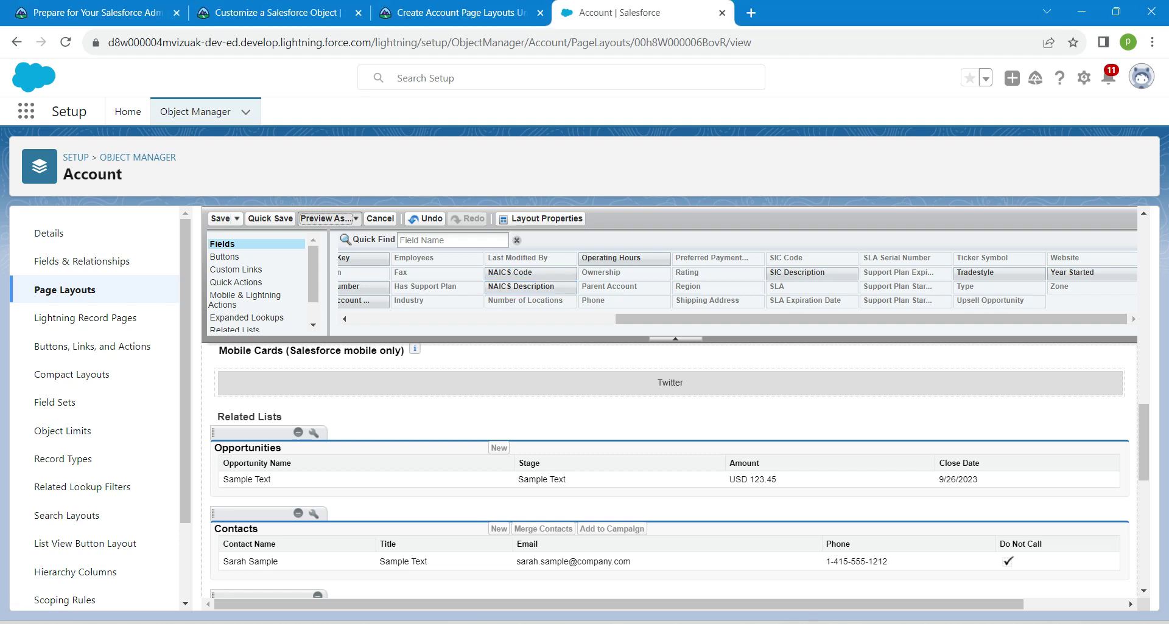
Preview the page layout as the Sales User profile and close the preview window.
{"action": "left_click", "coordinate": [328, 218]}
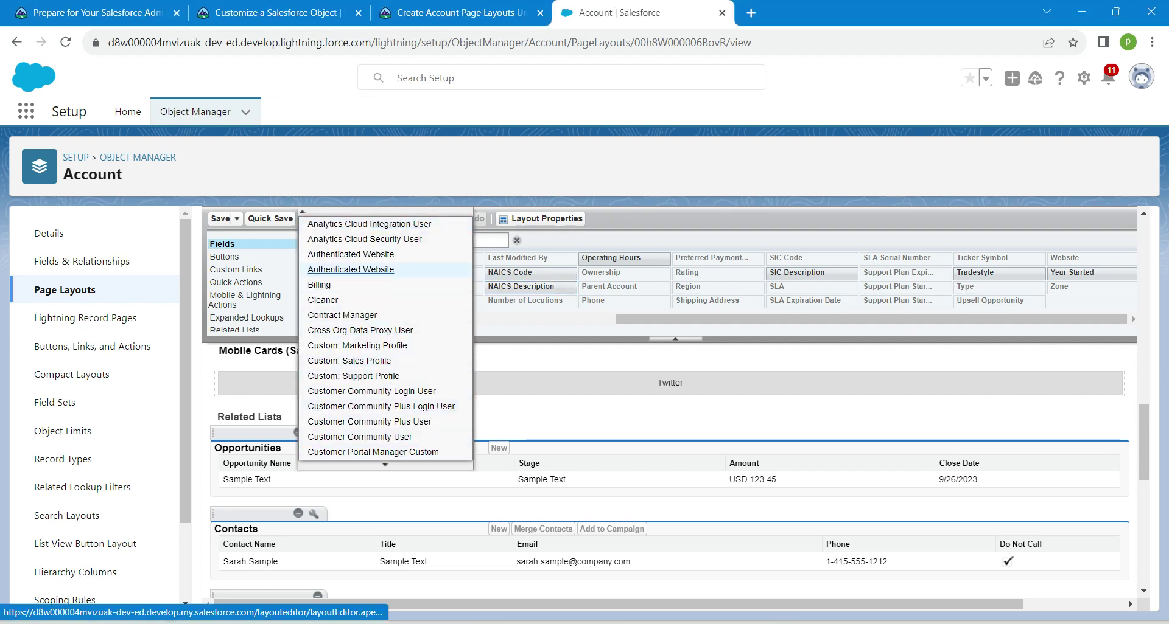
{"action": "left_click", "coordinate": [385, 465]}
{"action": "left_click", "coordinate": [385, 465]}
{"action": "scroll", "coordinate": [385, 438], "scroll_direction": "down", "scroll_amount": 1}
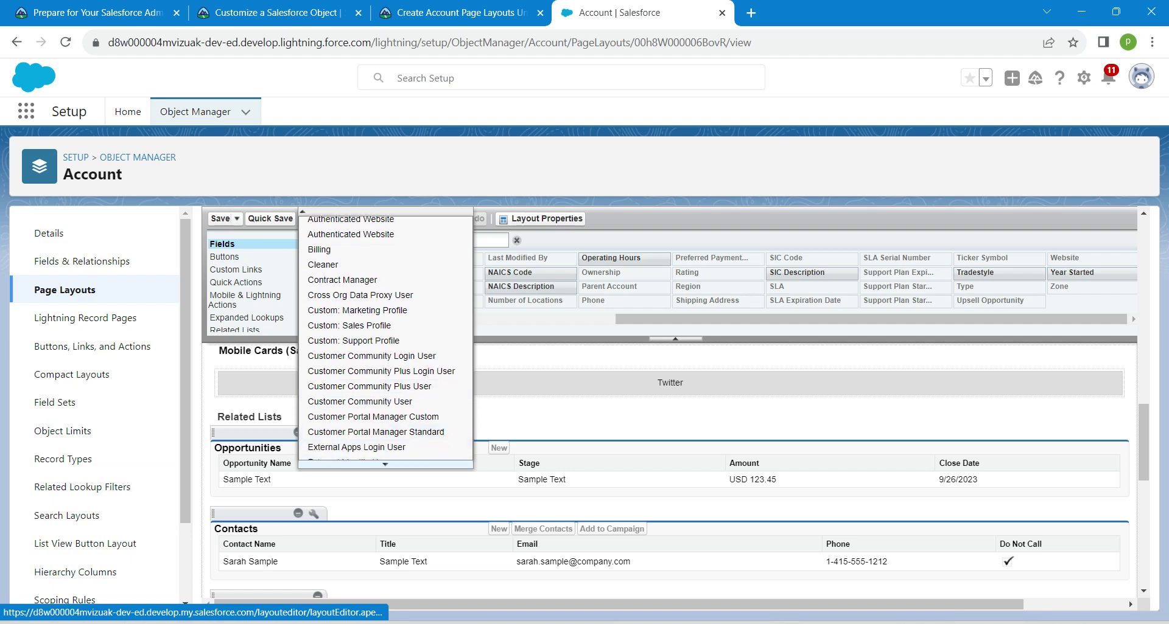
{"action": "scroll", "coordinate": [385, 395], "scroll_direction": "down", "scroll_amount": 4}
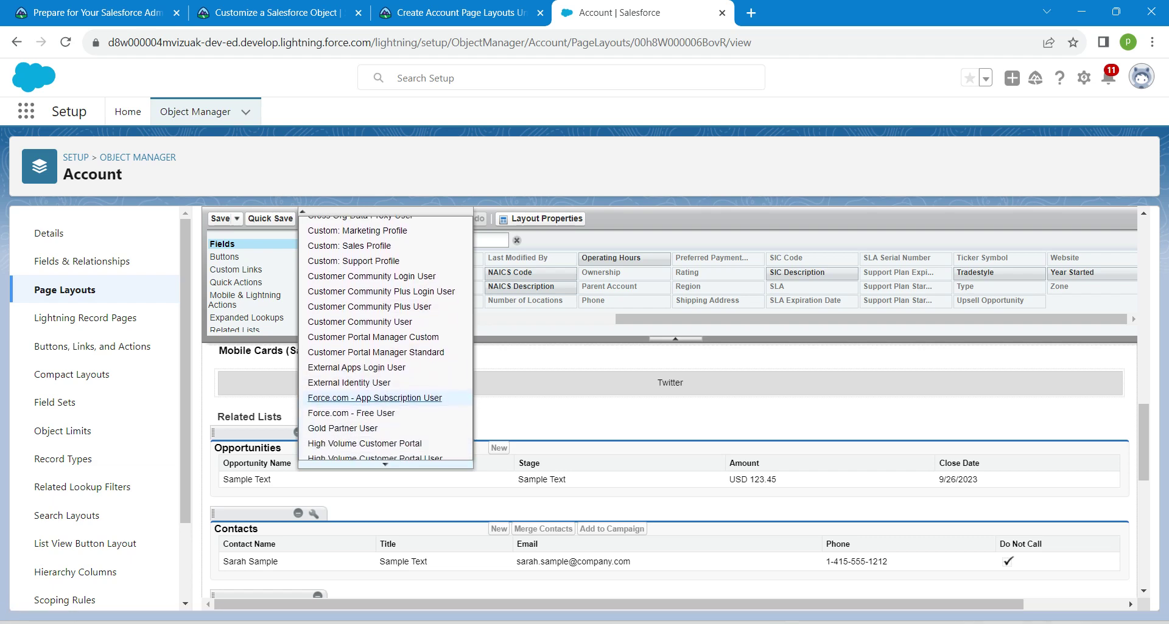
{"action": "scroll", "coordinate": [385, 366], "scroll_direction": "down", "scroll_amount": 5}
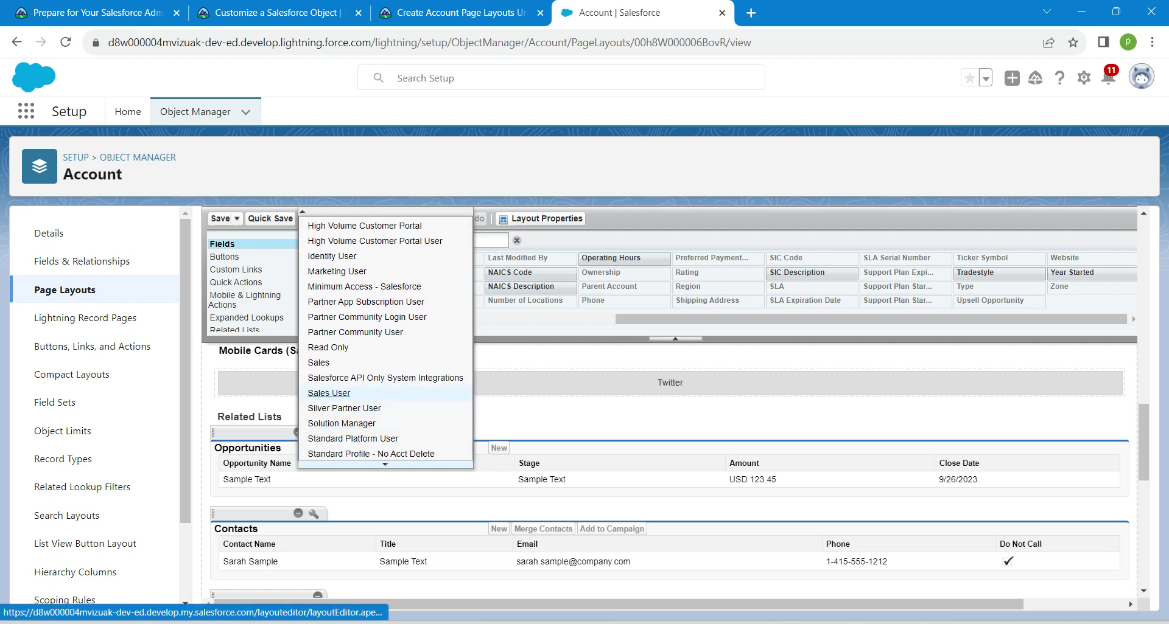
{"action": "left_click", "coordinate": [329, 393]}
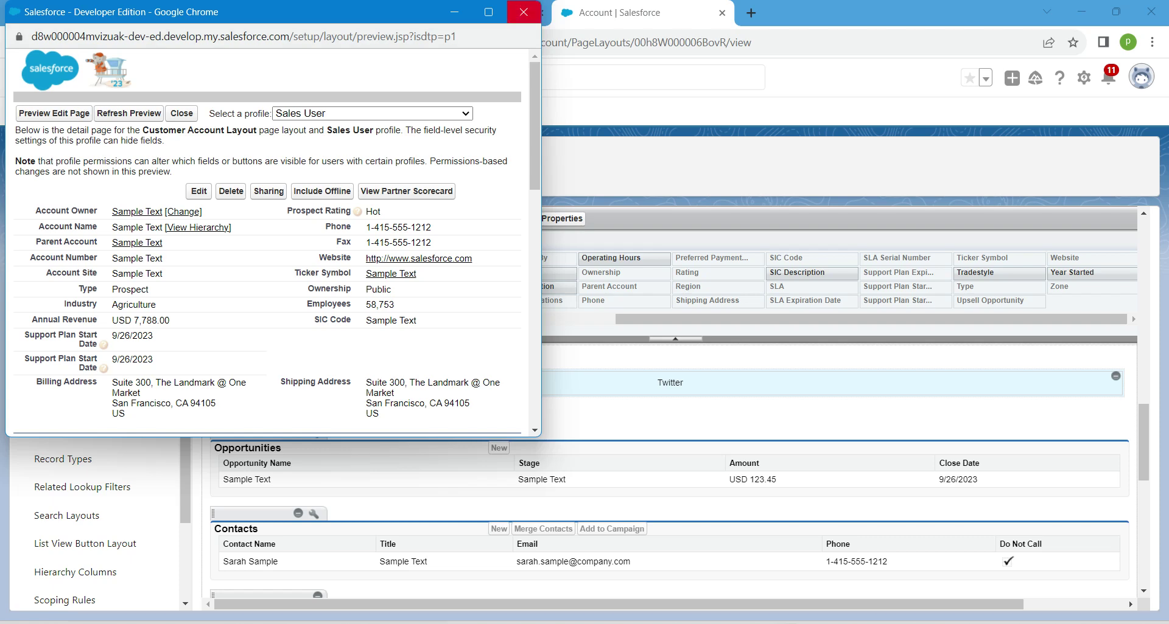
{"action": "left_click", "coordinate": [523, 11]}
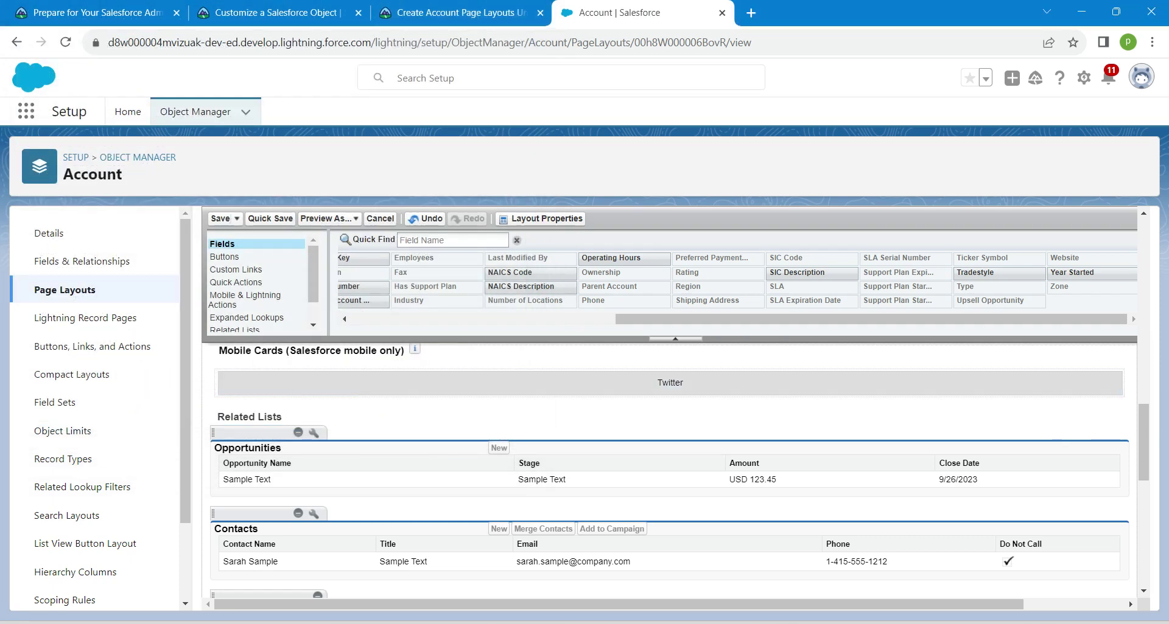
Save the layout, and assign Customer Account Layout to every profile for the Customer Account record type, saving the assignment.
{"action": "left_click", "coordinate": [220, 219]}
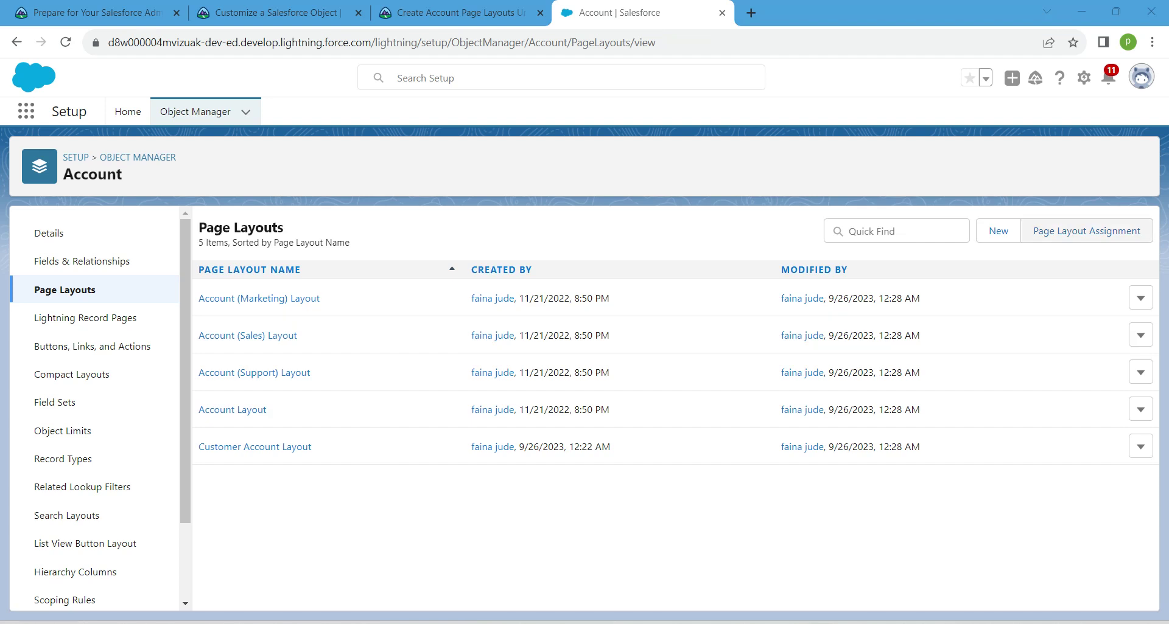
{"action": "left_click", "coordinate": [1086, 231]}
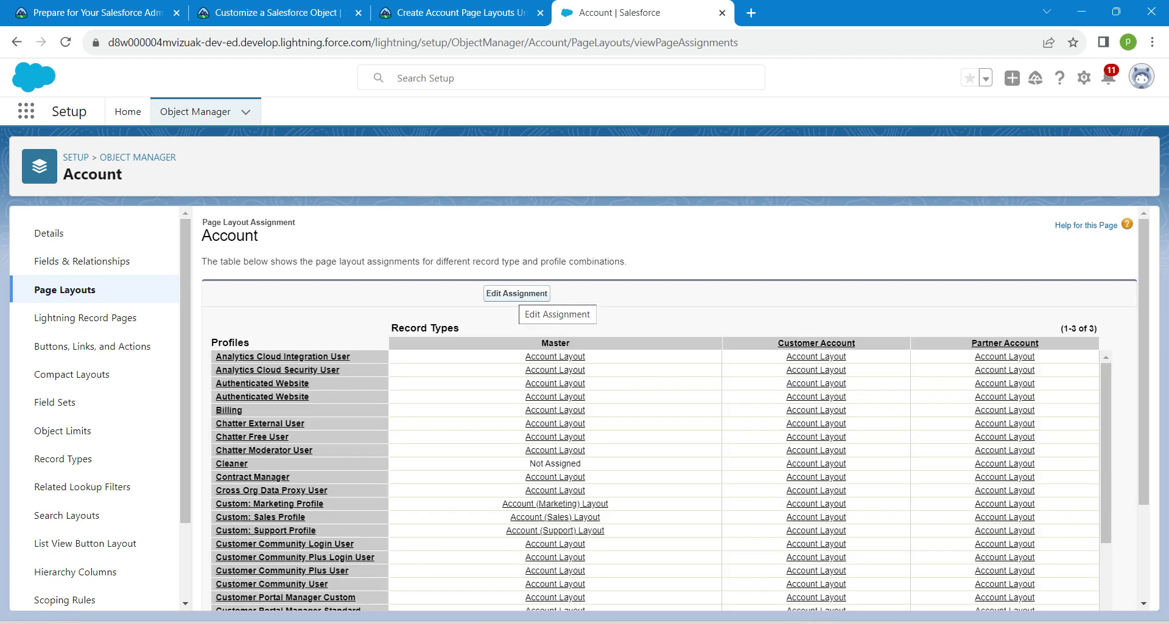
{"action": "left_click", "coordinate": [522, 294]}
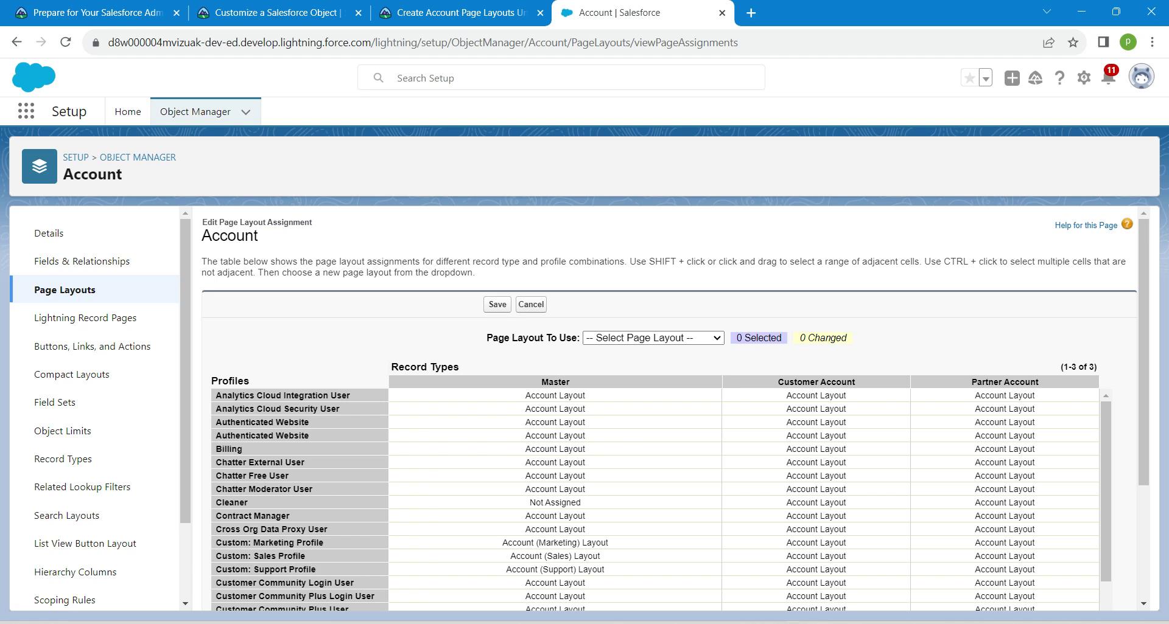
{"action": "left_click", "coordinate": [816, 383]}
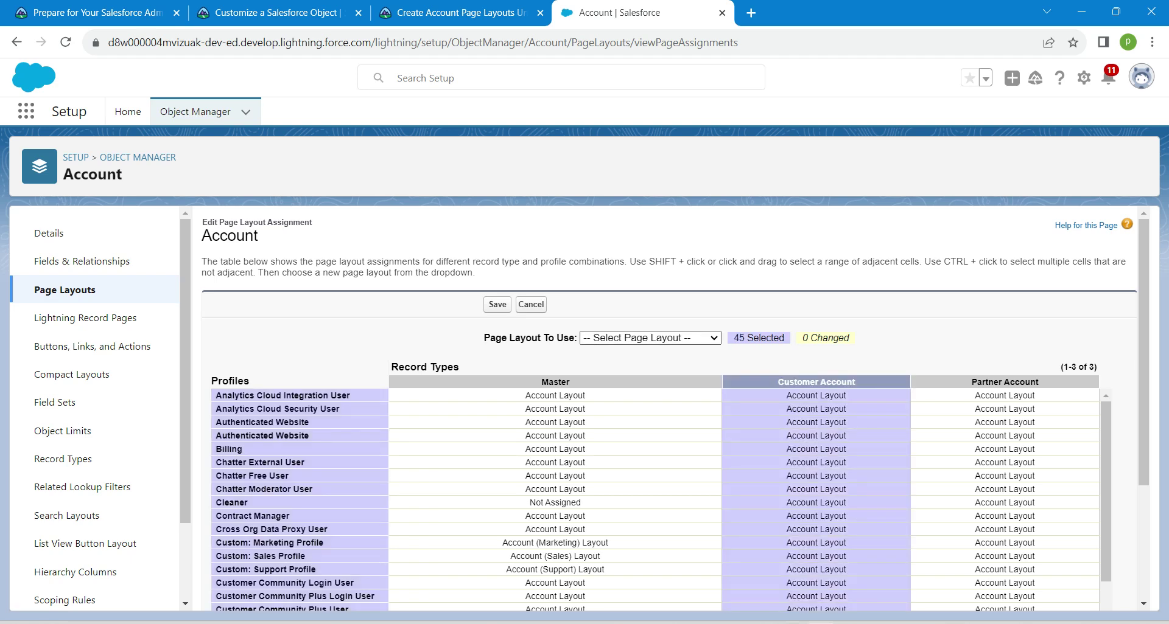
{"action": "left_click", "coordinate": [650, 339]}
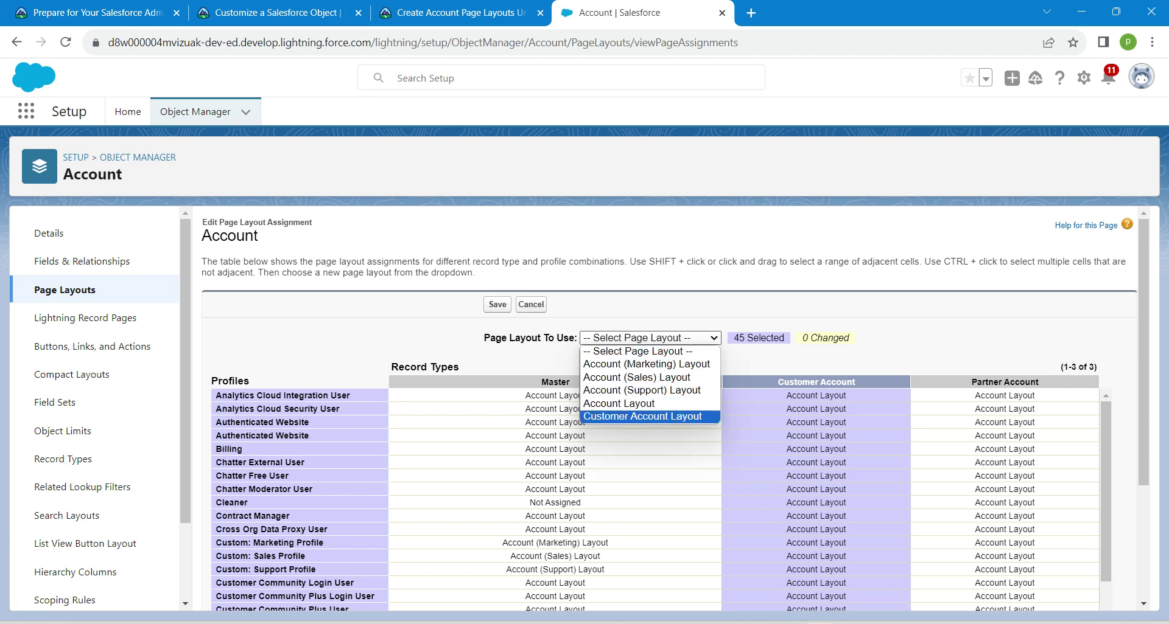
{"action": "key", "text": "Return"}
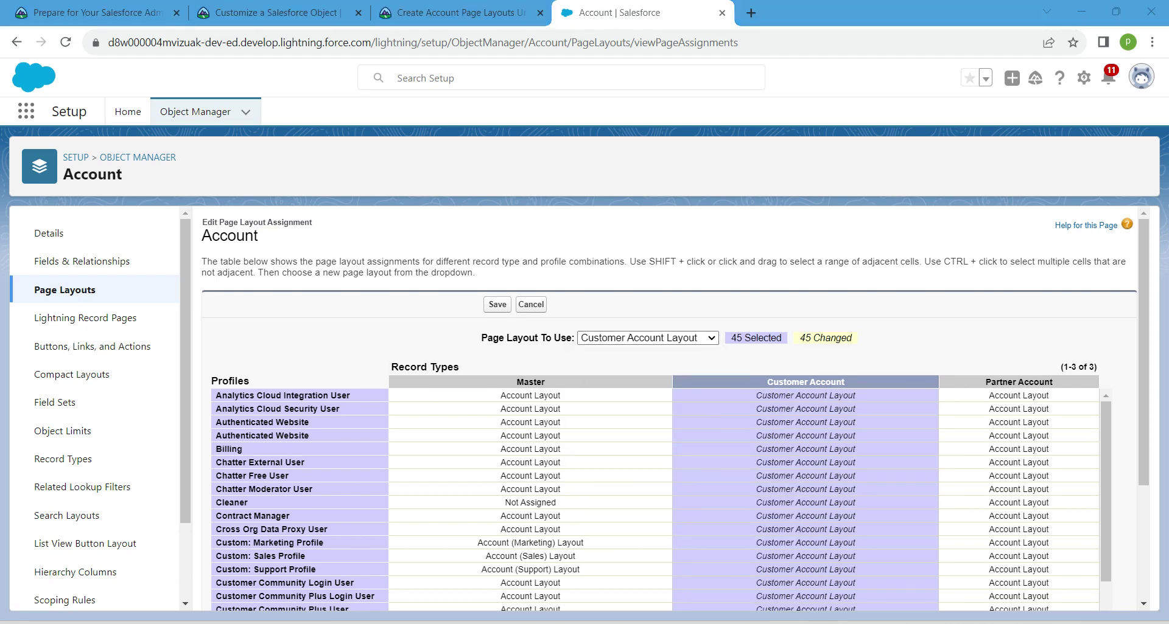
{"action": "left_click", "coordinate": [497, 305]}
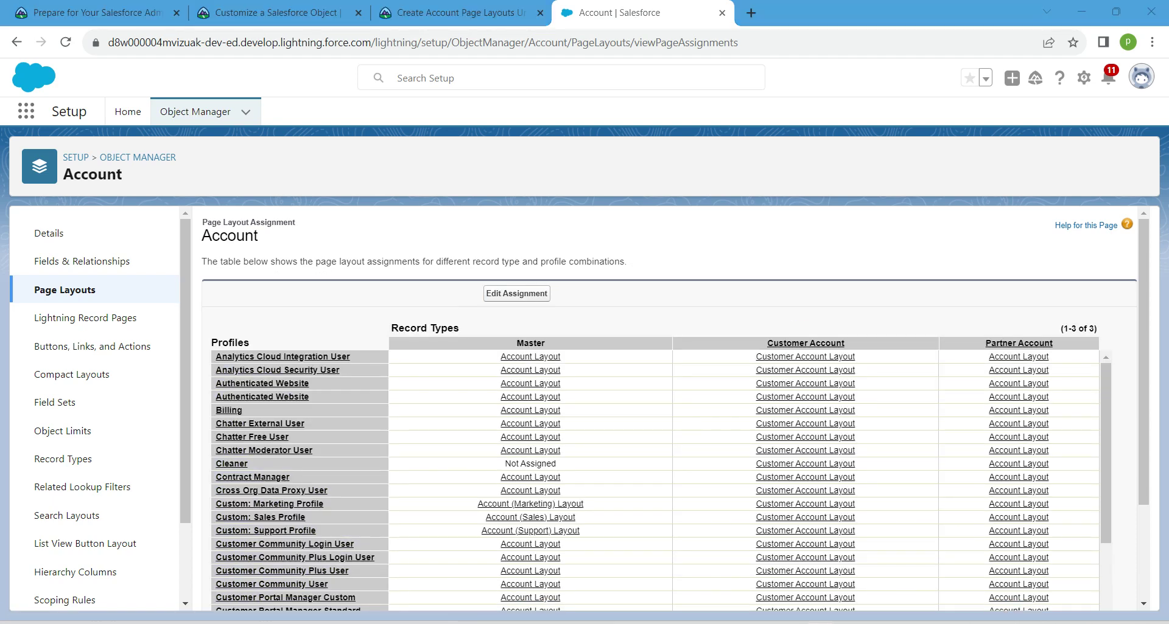
Create an Account page layout named Partner Account Layout by cloning the existing Account Layout, leaving Feed-Based Layout off.
{"action": "left_click", "coordinate": [64, 290]}
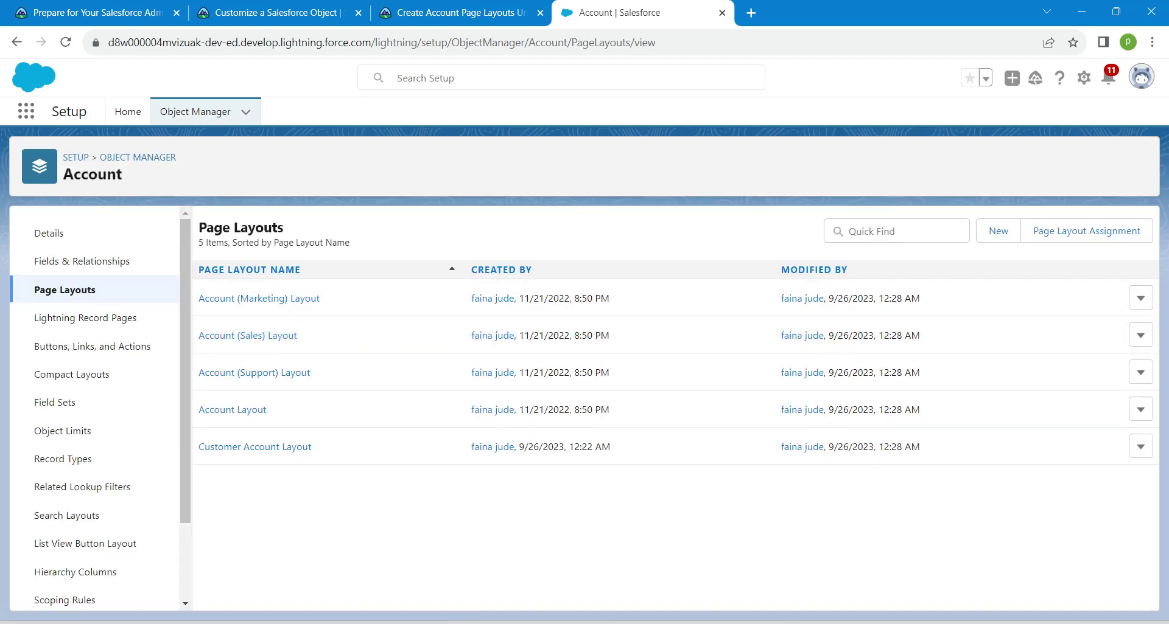
{"action": "left_click", "coordinate": [998, 232]}
{"action": "left_click", "coordinate": [460, 13]}
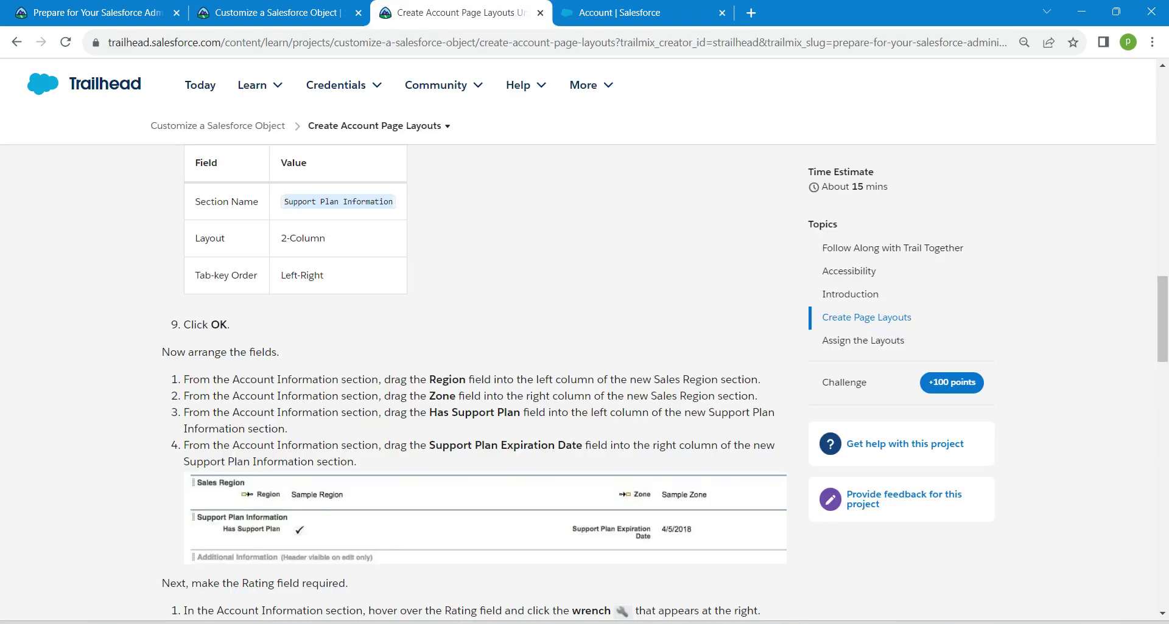
{"action": "left_click_drag", "start_coordinate": [1162, 320], "coordinate": [1161, 447]}
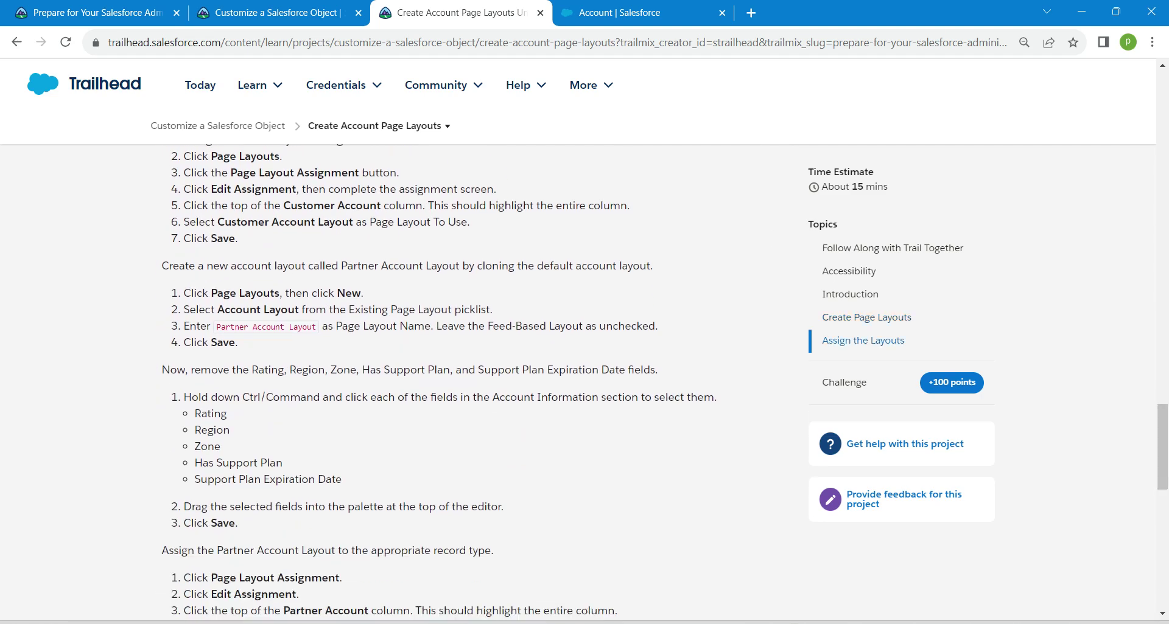
{"action": "left_click_drag", "start_coordinate": [216, 327], "coordinate": [316, 327]}
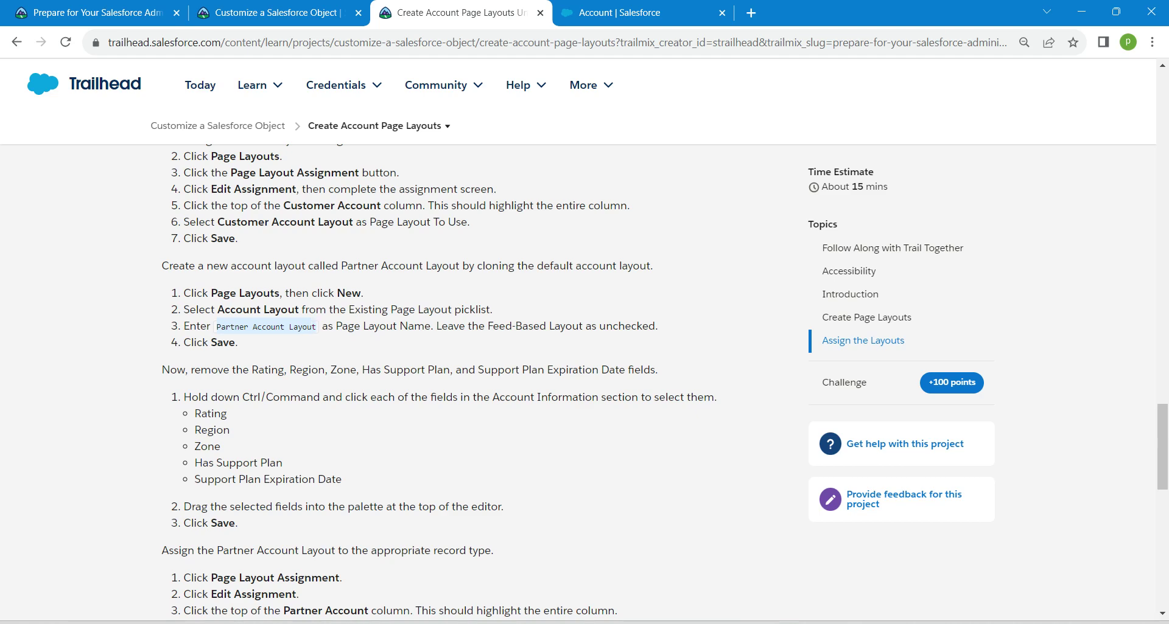
{"action": "left_click", "coordinate": [619, 13]}
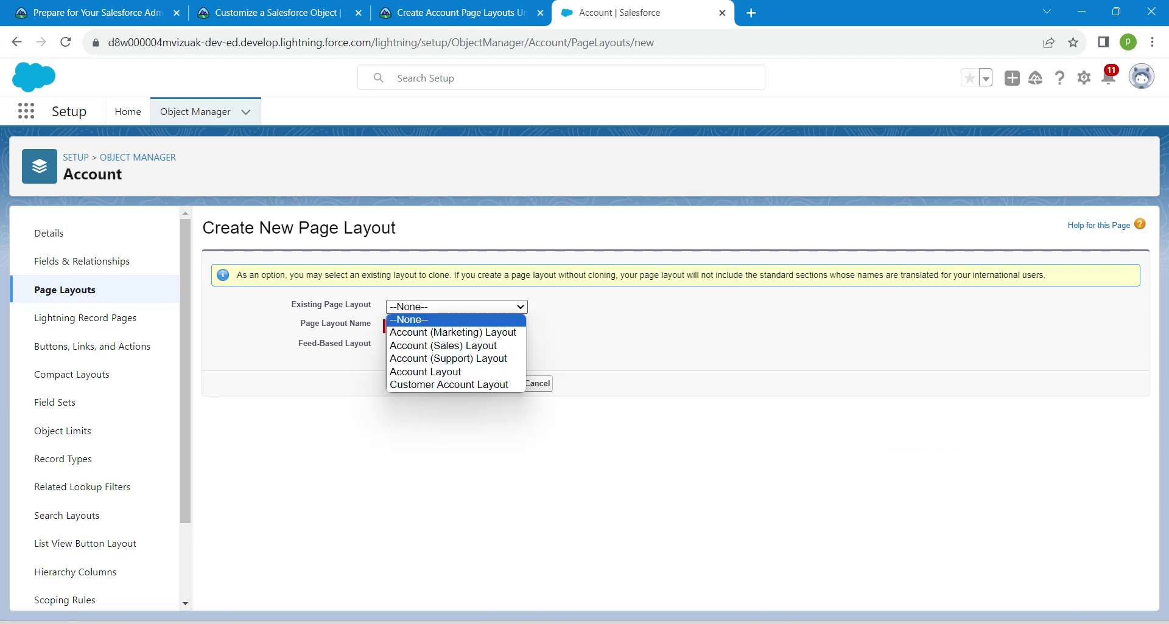
{"action": "left_click", "coordinate": [425, 372]}
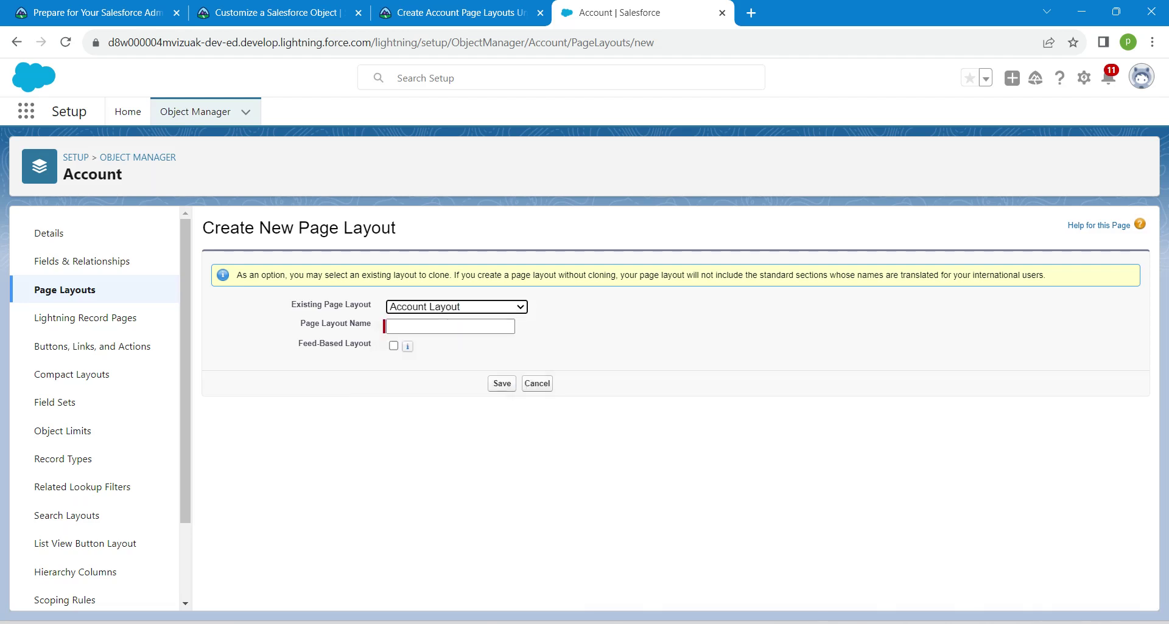
{"action": "left_click", "coordinate": [449, 327]}
{"action": "type", "text": "Partner Account Layout"}
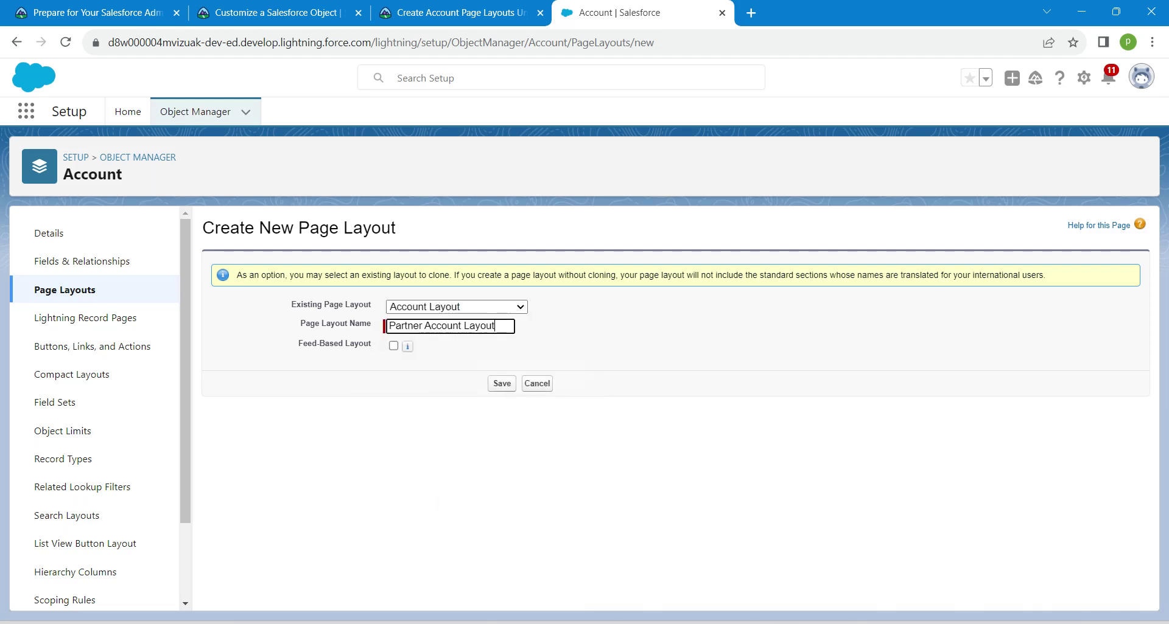
{"action": "left_click", "coordinate": [501, 383]}
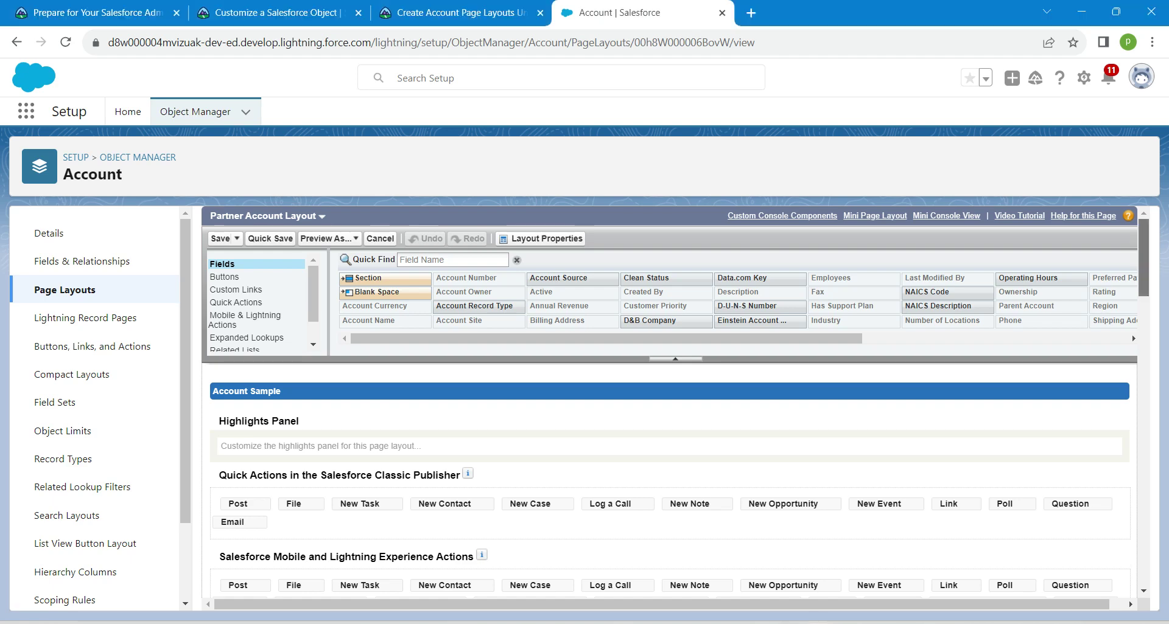
Remove the Rating, Region, Zone, Has Support Plan and Support Plan Expiration Date fields from the Account Information section and save the layout.
{"action": "scroll", "coordinate": [669, 402], "scroll_direction": "down", "scroll_amount": 4}
{"action": "scroll", "coordinate": [669, 401], "scroll_direction": "down", "scroll_amount": 4}
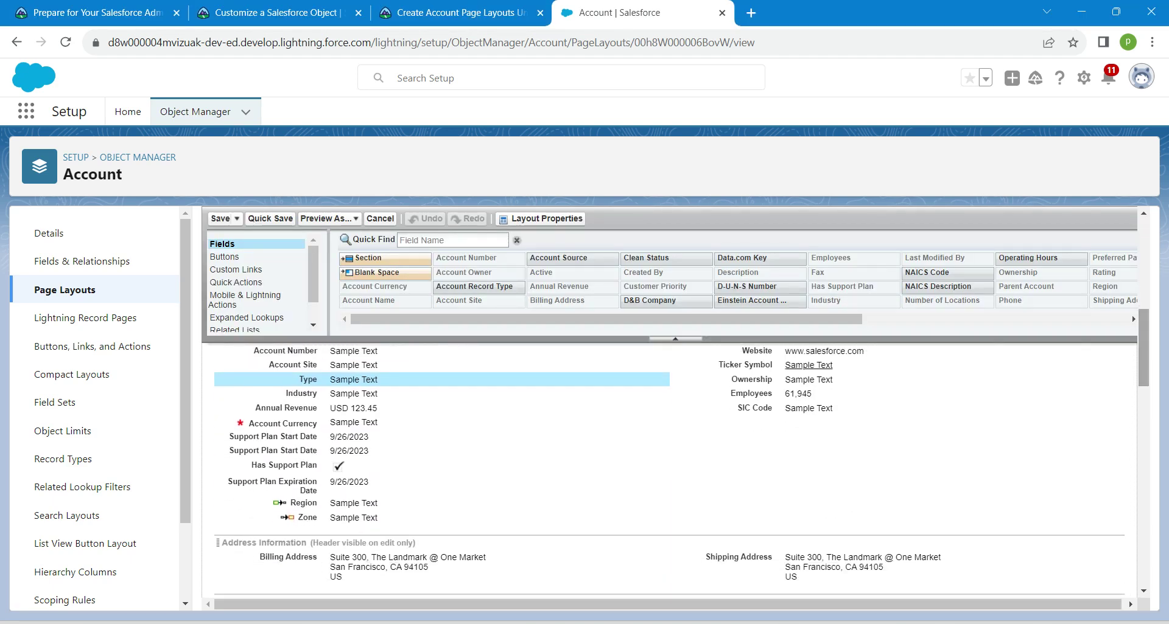
{"action": "scroll", "coordinate": [669, 468], "scroll_direction": "up", "scroll_amount": 1}
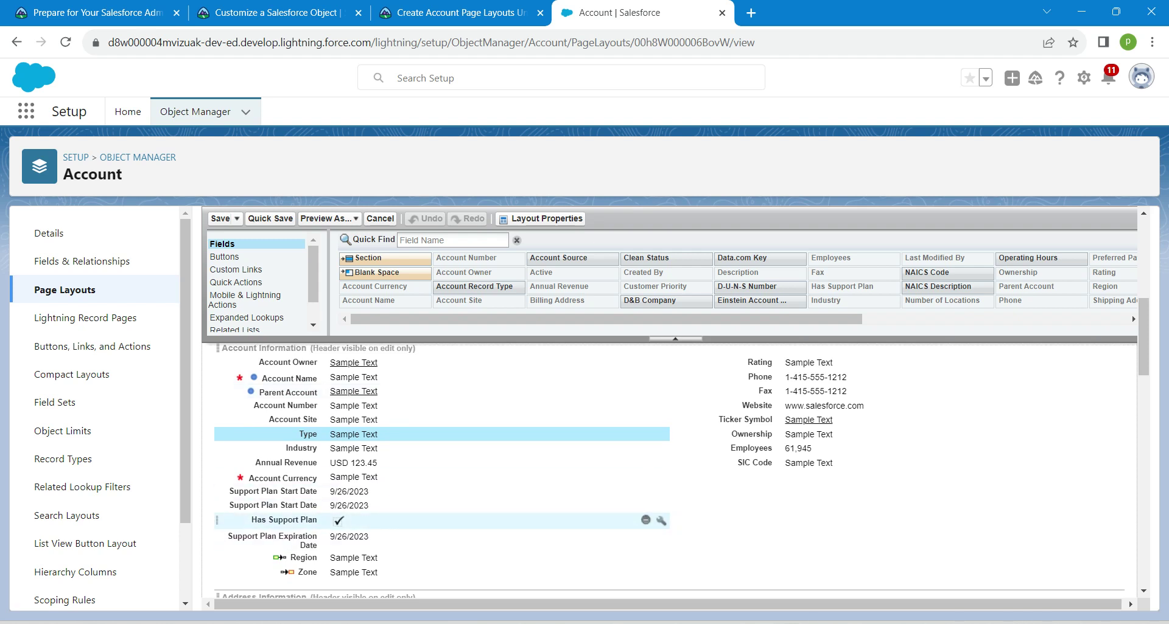
{"action": "left_click", "coordinate": [284, 521], "text": "ctrl"}
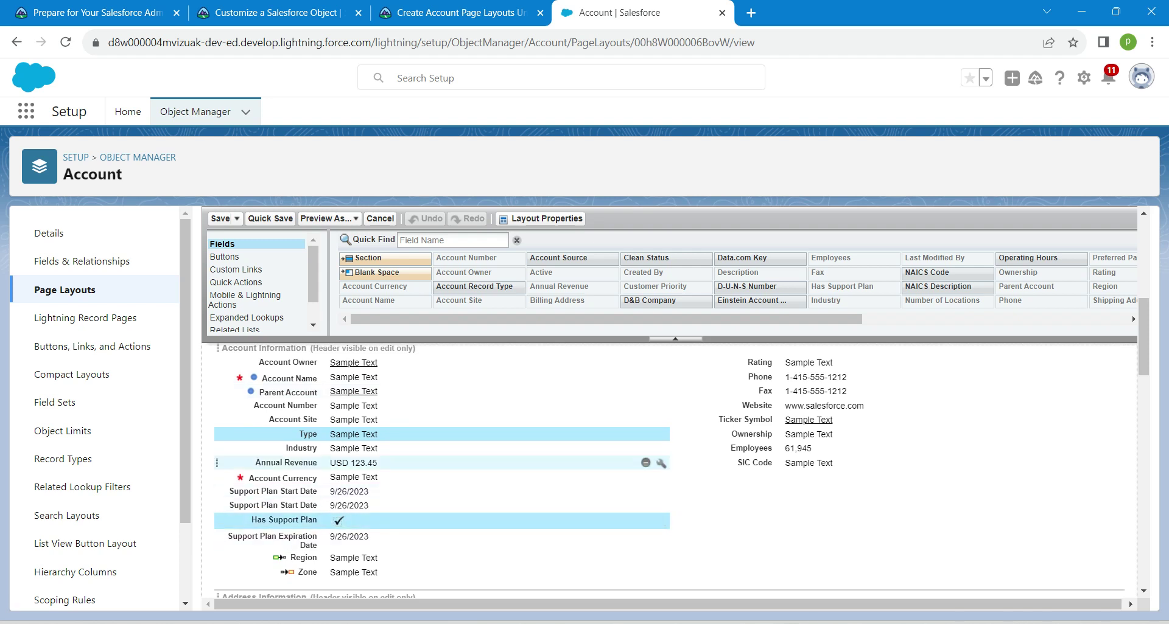
{"action": "left_click", "coordinate": [304, 434]}
{"action": "left_click", "coordinate": [286, 539]}
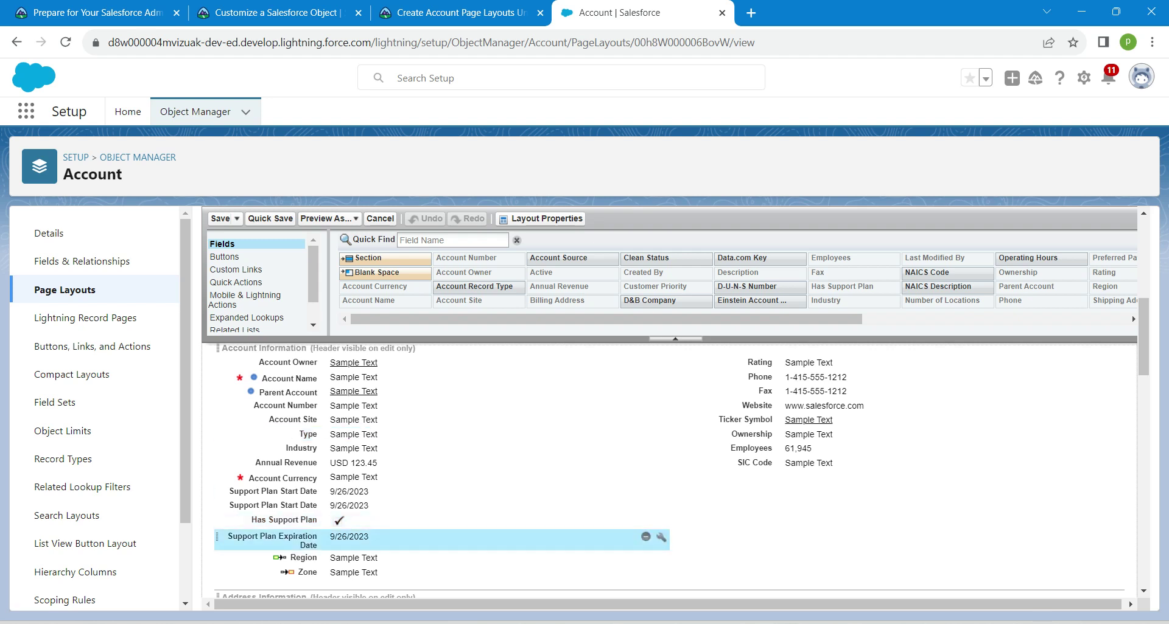
{"action": "left_click", "coordinate": [285, 521]}
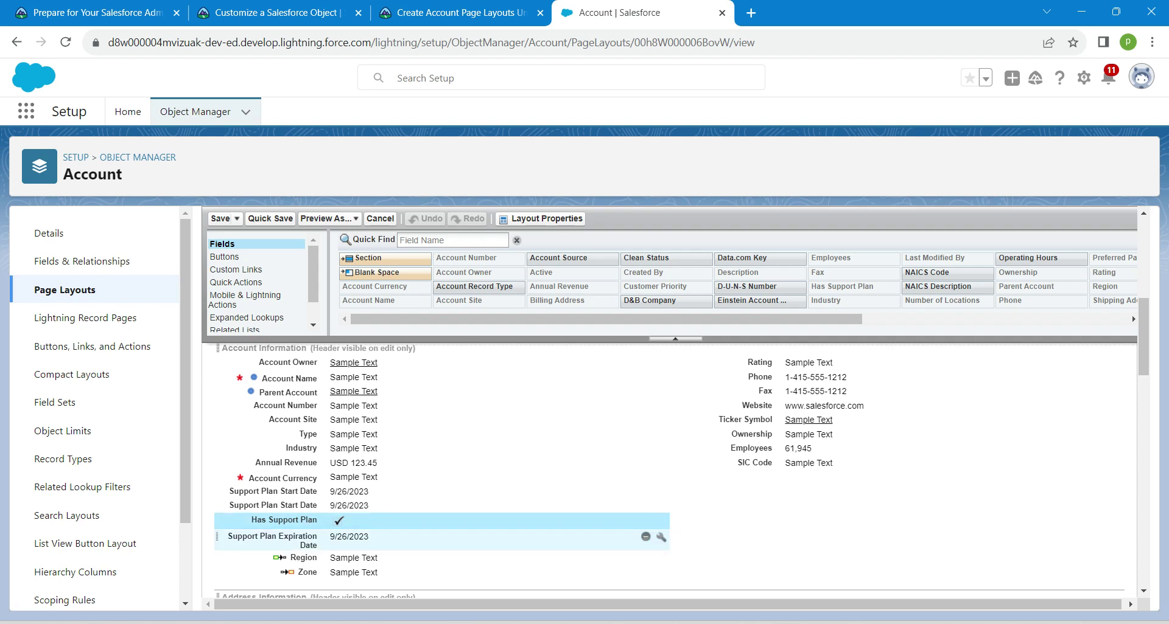
{"action": "left_click", "coordinate": [285, 539], "text": "ctrl"}
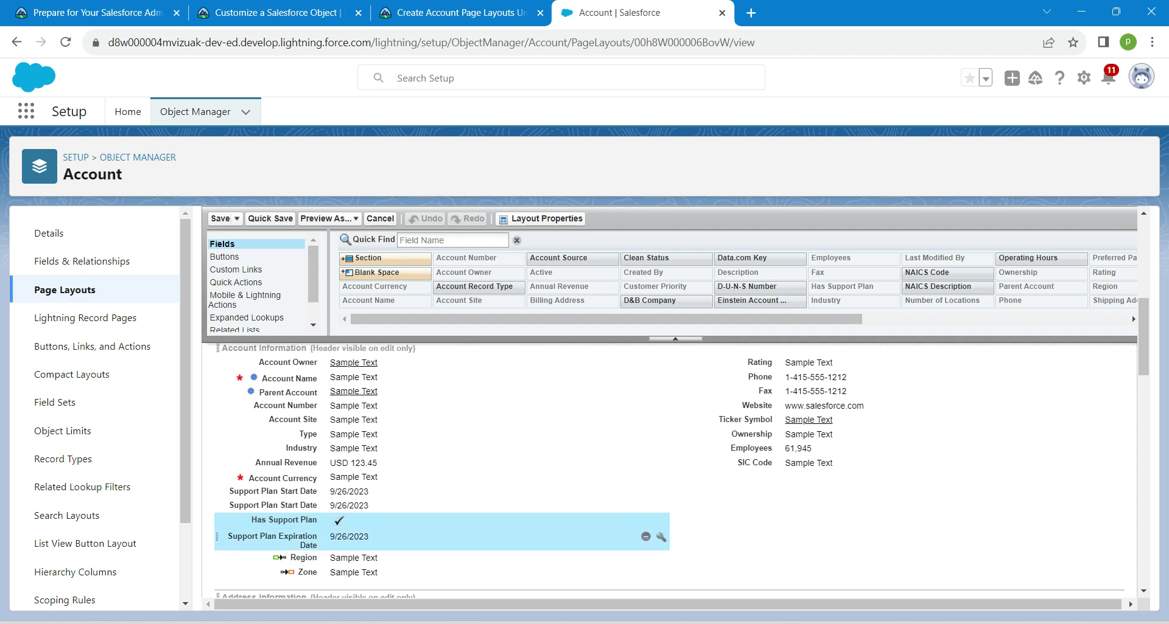
{"action": "left_click", "coordinate": [302, 558], "text": "ctrl"}
{"action": "left_click", "coordinate": [306, 572], "text": "ctrl"}
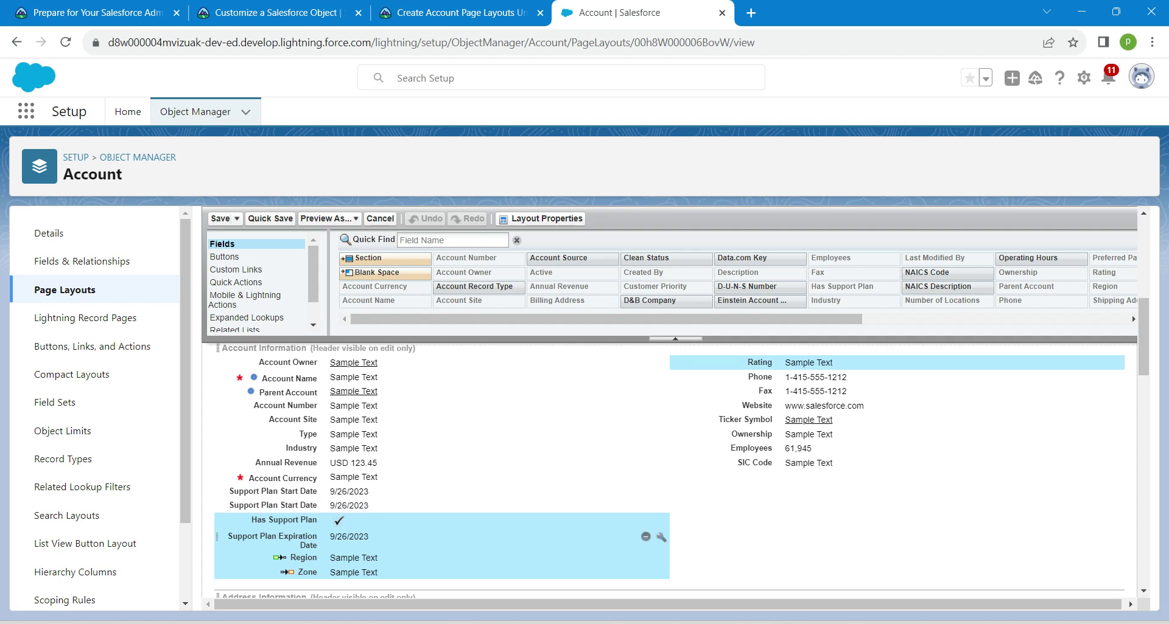
{"action": "left_click_drag", "start_coordinate": [274, 538], "coordinate": [768, 280]}
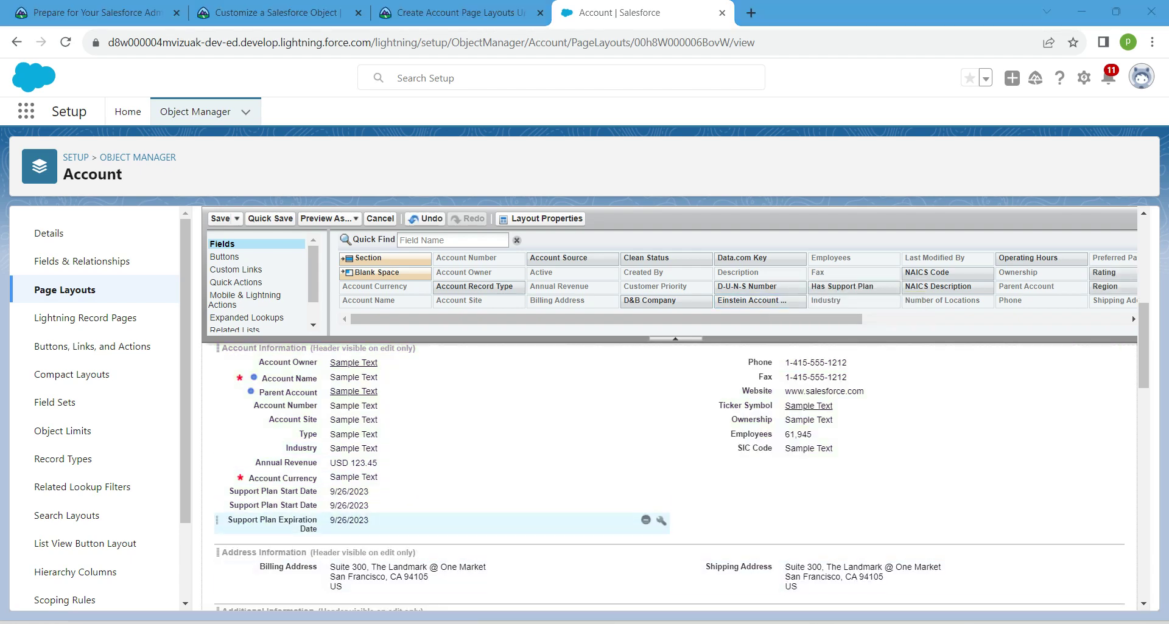
{"action": "left_click_drag", "start_coordinate": [341, 523], "coordinate": [699, 284]}
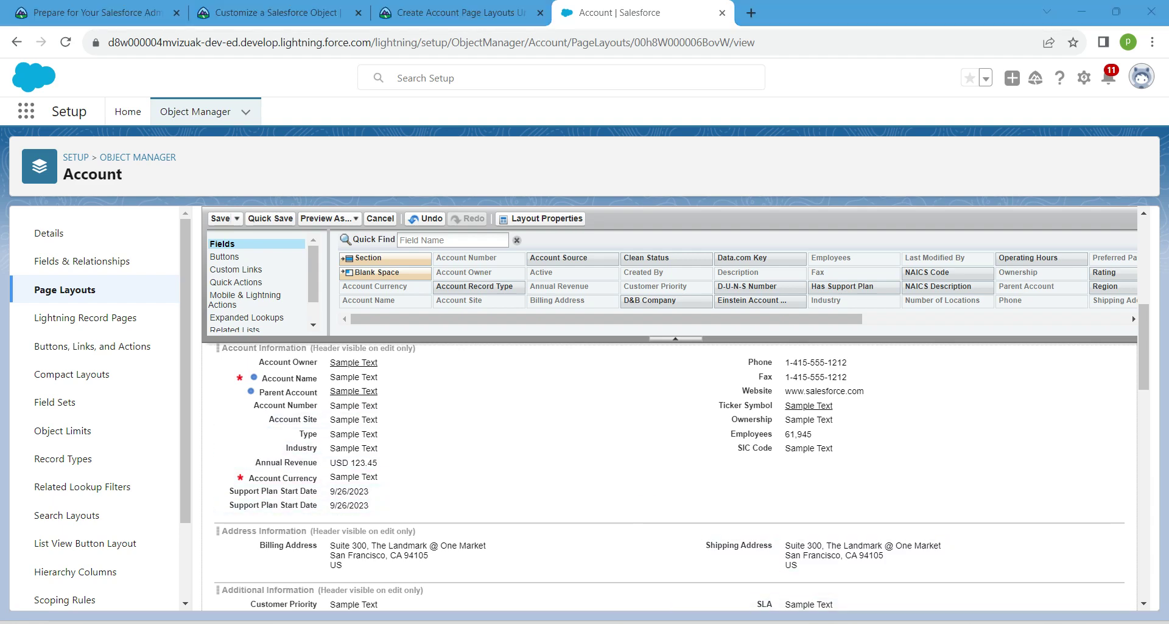
{"action": "left_click", "coordinate": [220, 220]}
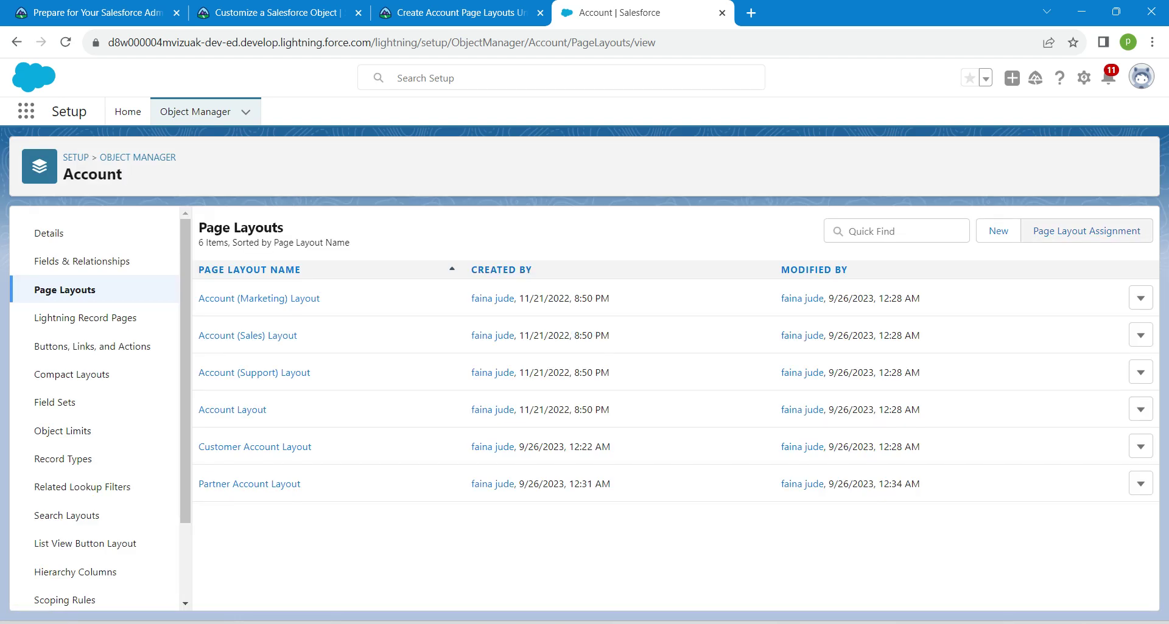
Assign Partner Account Layout to every profile for the Partner Account record type and save the assignment.
{"action": "left_click", "coordinate": [1086, 231]}
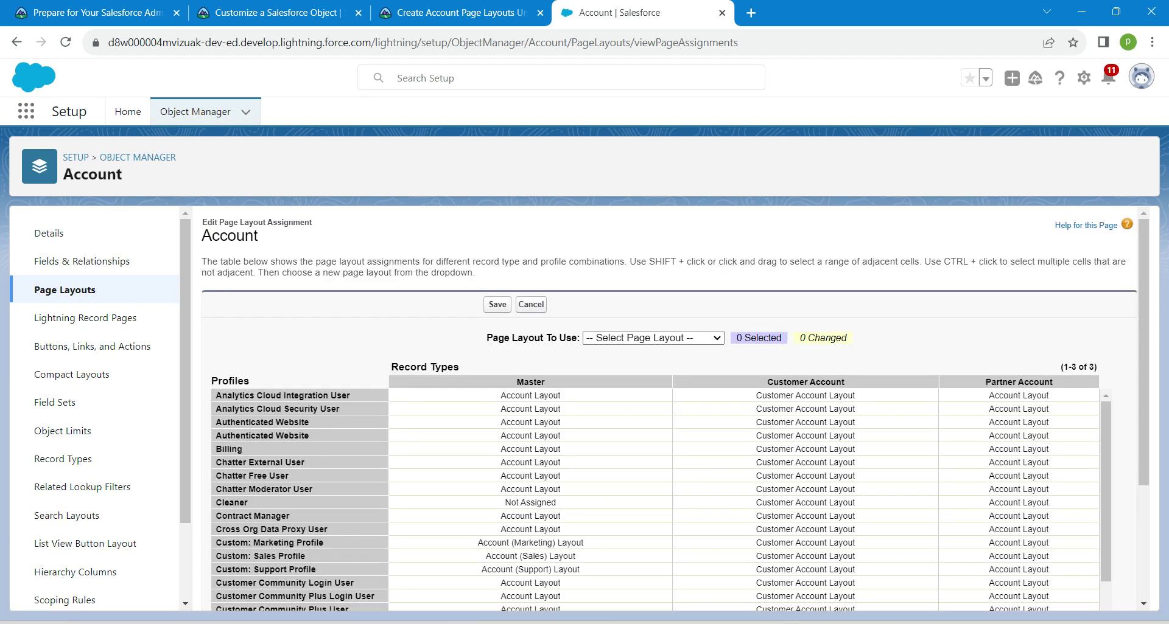
{"action": "left_click", "coordinate": [1018, 382]}
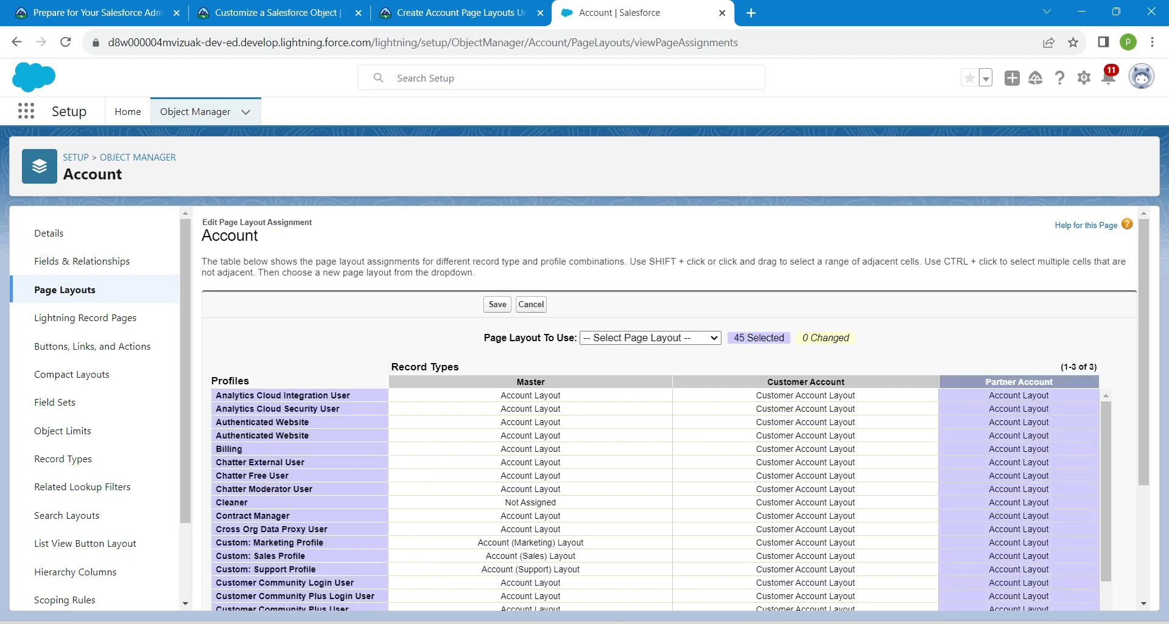
{"action": "left_click", "coordinate": [650, 338]}
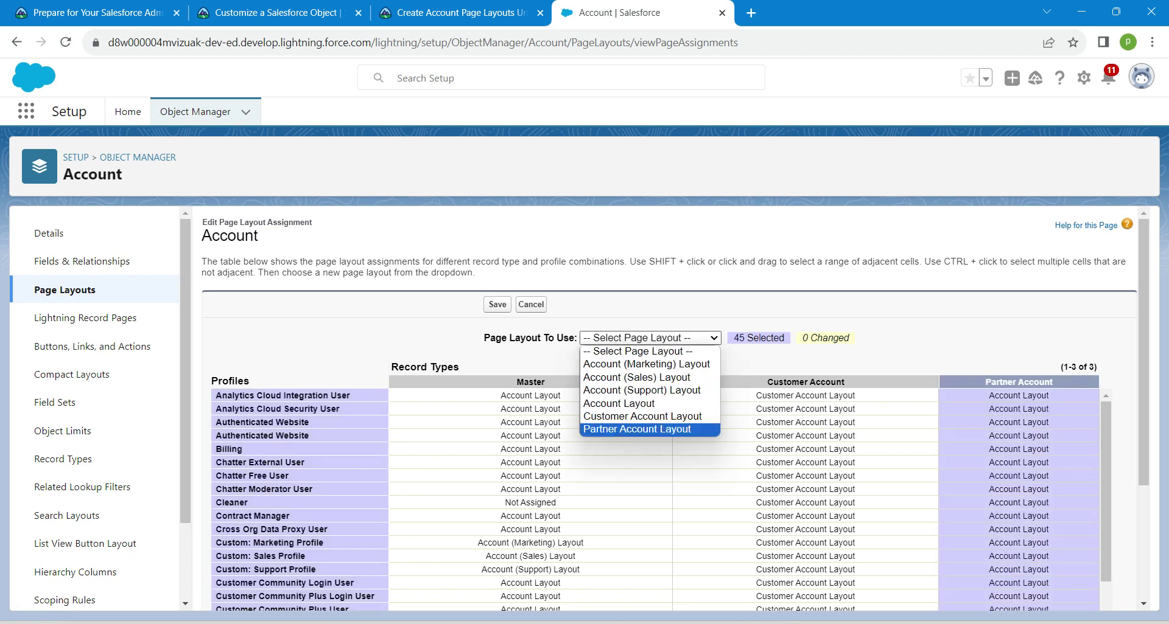
{"action": "left_click", "coordinate": [637, 429]}
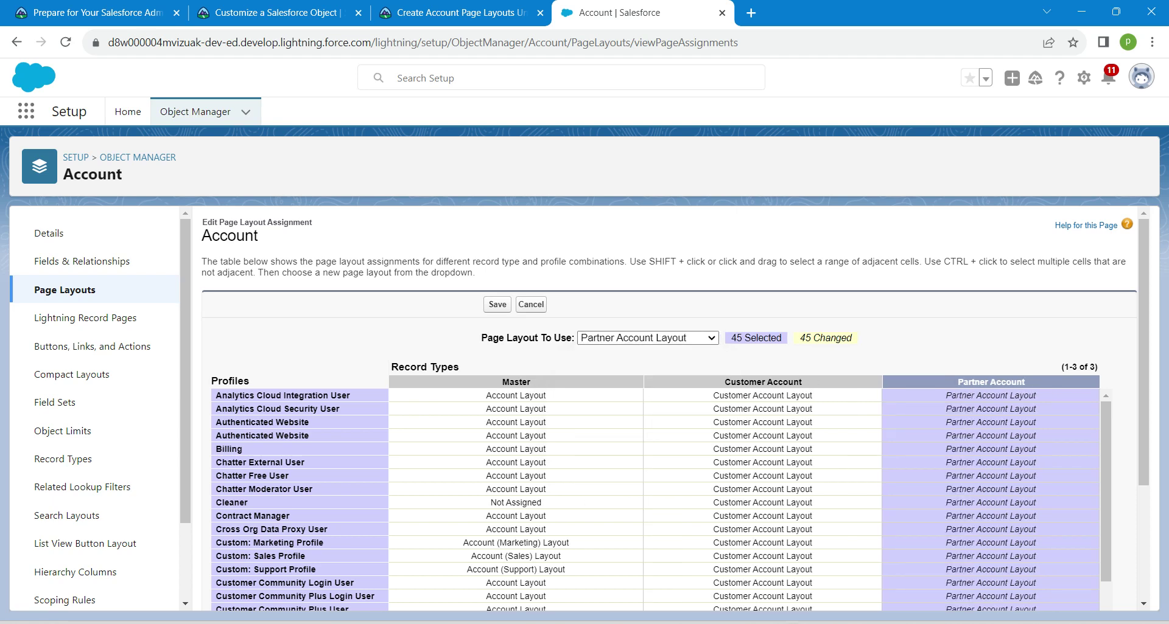
{"action": "left_click", "coordinate": [497, 304]}
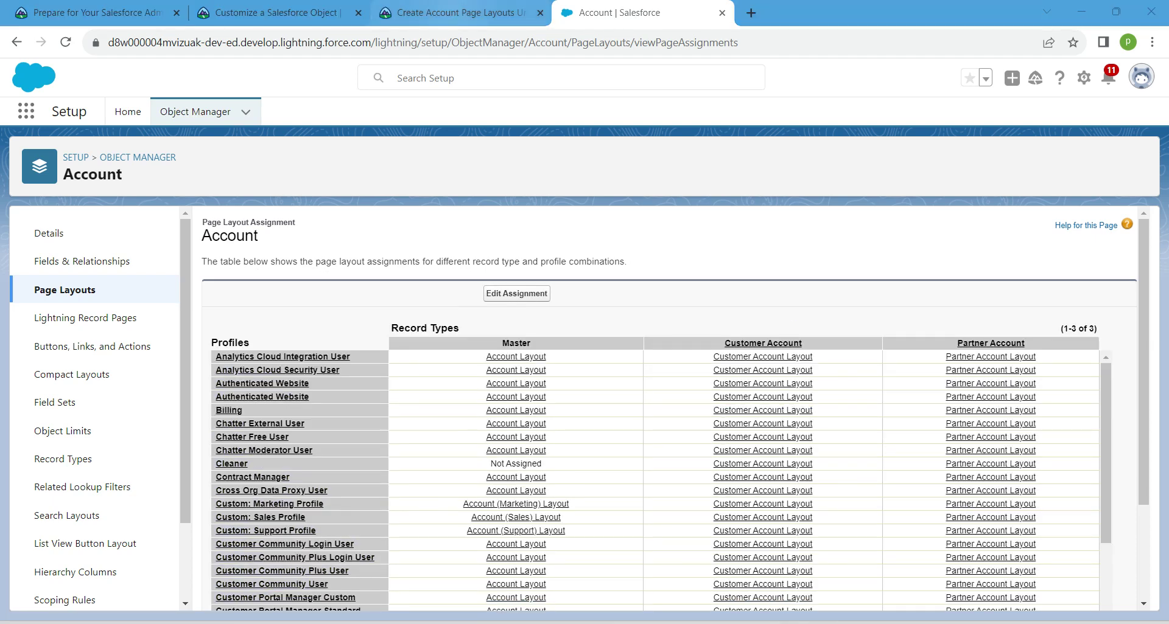
Switch to the Trailhead Create Account Page Layouts page and verify the step to earn 100 points.
{"action": "left_click", "coordinate": [461, 13]}
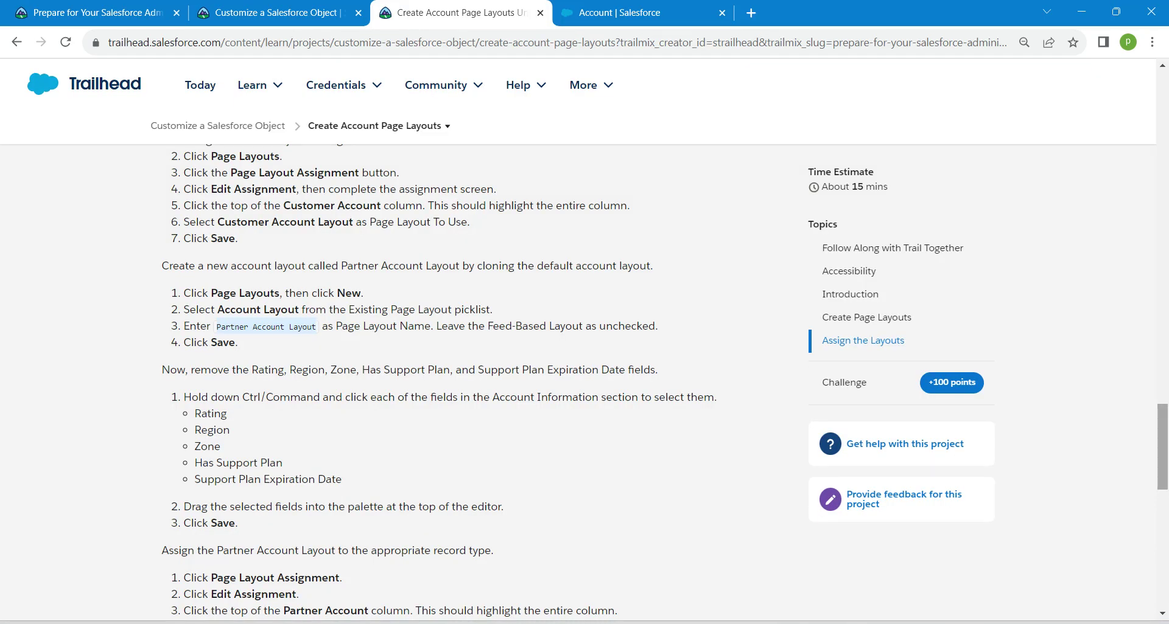
{"action": "scroll", "coordinate": [584, 383], "scroll_direction": "down", "scroll_amount": 10}
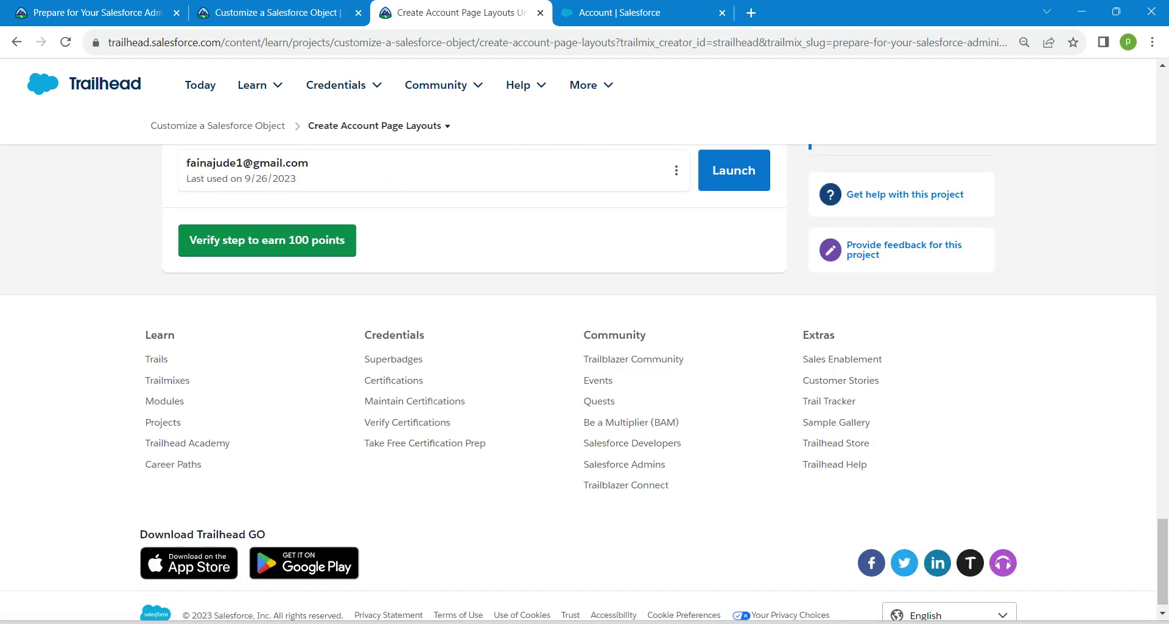
{"action": "left_click", "coordinate": [267, 240]}
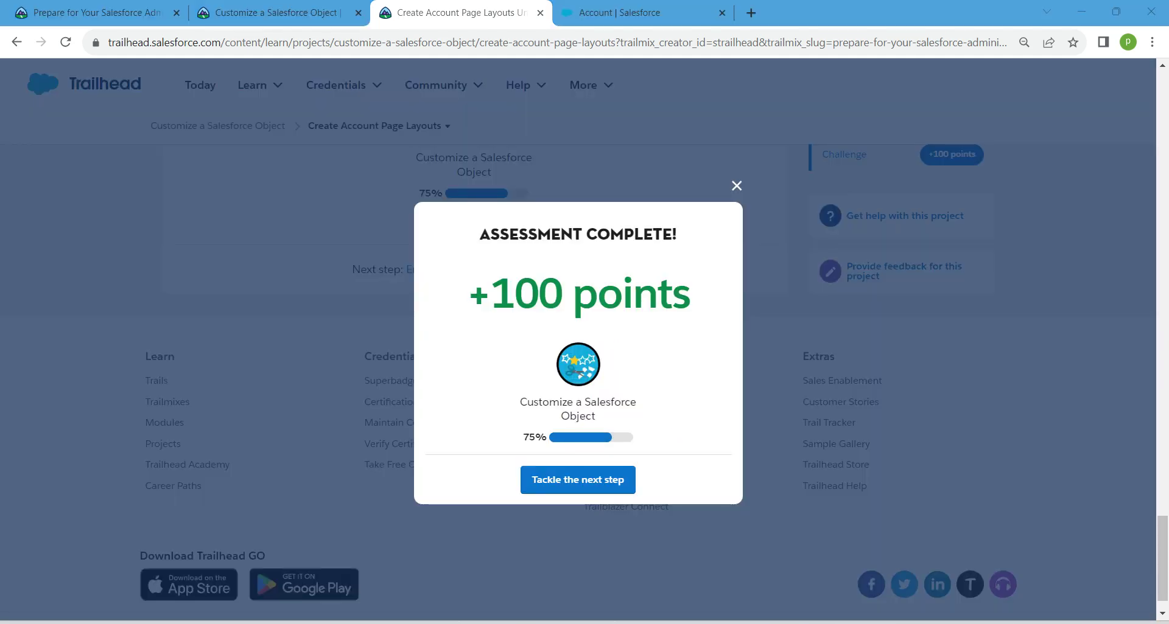
Refresh the Customize a Salesforce Object project page and check the completion status of its steps.
{"action": "left_click", "coordinate": [274, 13]}
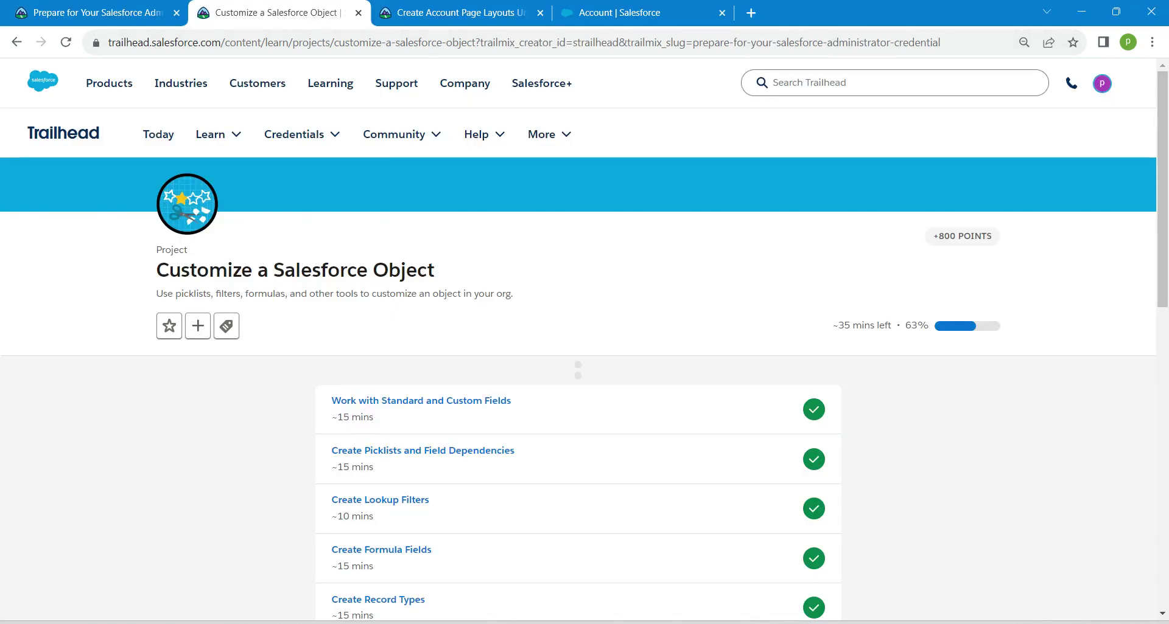
{"action": "left_click", "coordinate": [66, 42]}
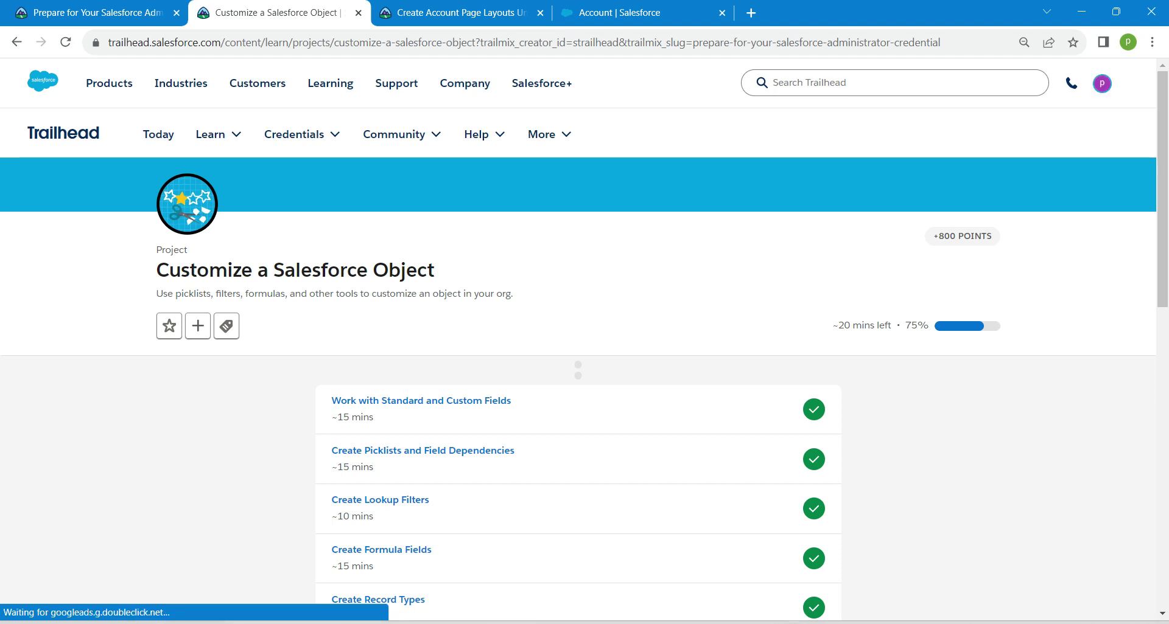
{"action": "scroll", "coordinate": [578, 365], "scroll_direction": "down", "scroll_amount": 3}
{"action": "scroll", "coordinate": [579, 365], "scroll_direction": "down", "scroll_amount": 1}
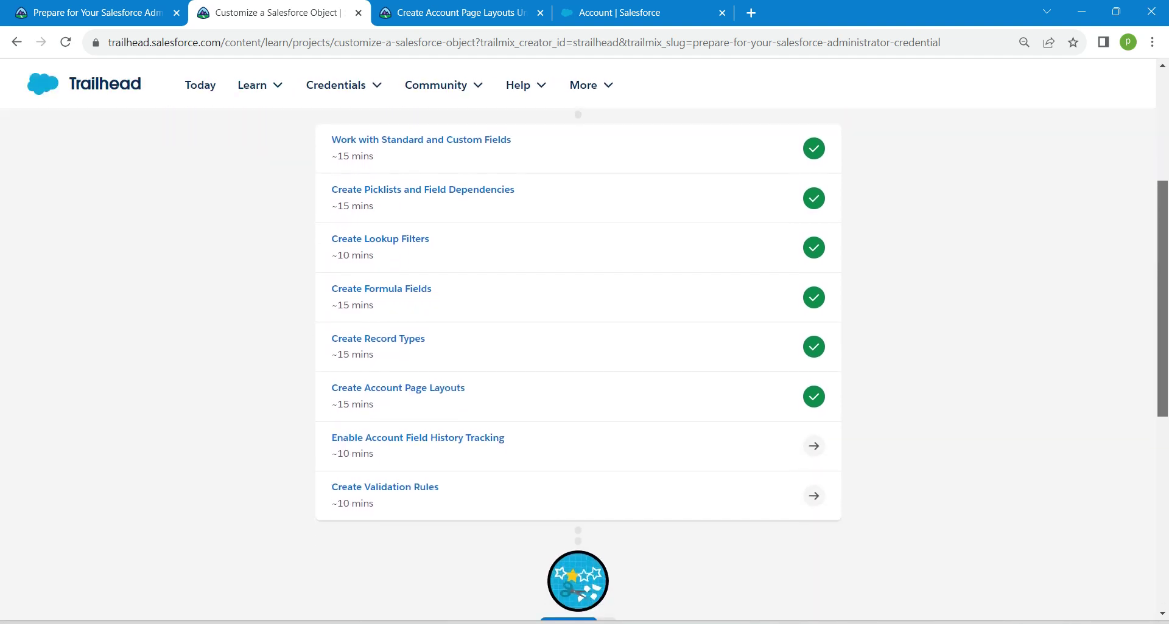
{"action": "scroll", "coordinate": [578, 365], "scroll_direction": "up", "scroll_amount": 4}
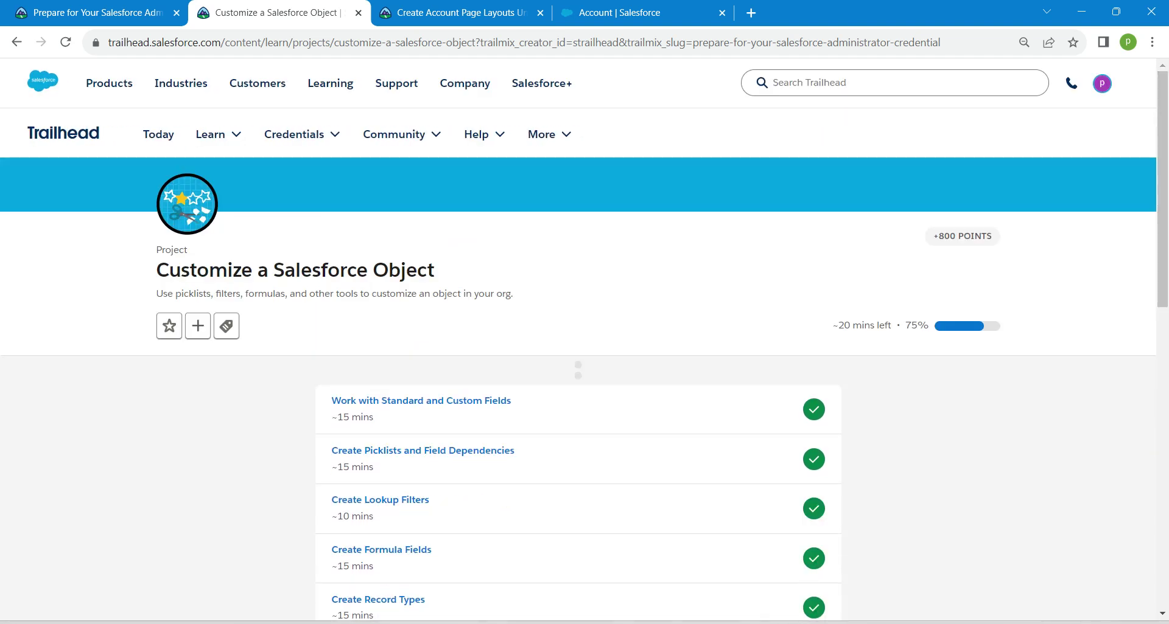